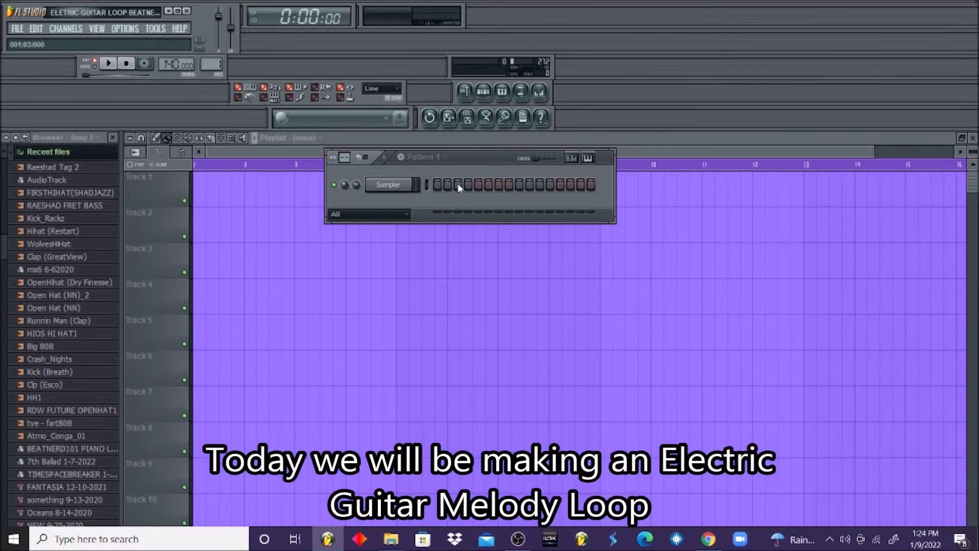
Replace the Sampler channel with the LABS (64 Bit) instrument and move its plugin window to show more of the interface
right_click(388, 184)
mouse_move(449, 329)
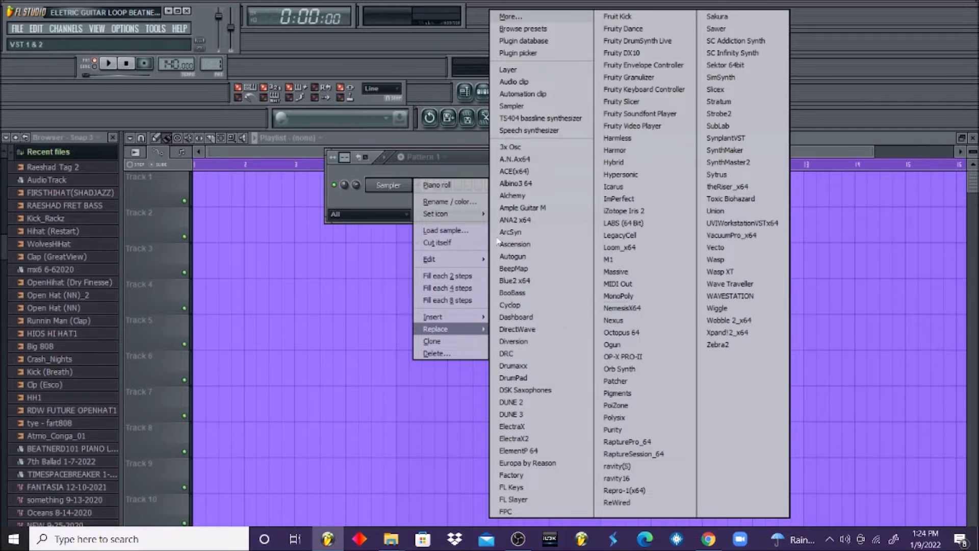
left_click(634, 225)
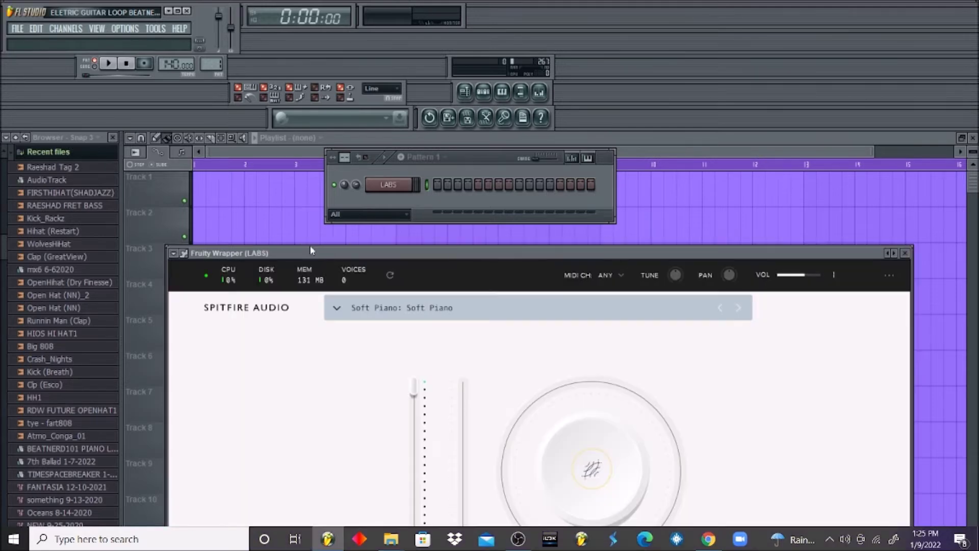
left_click_drag(311, 249, 309, 197)
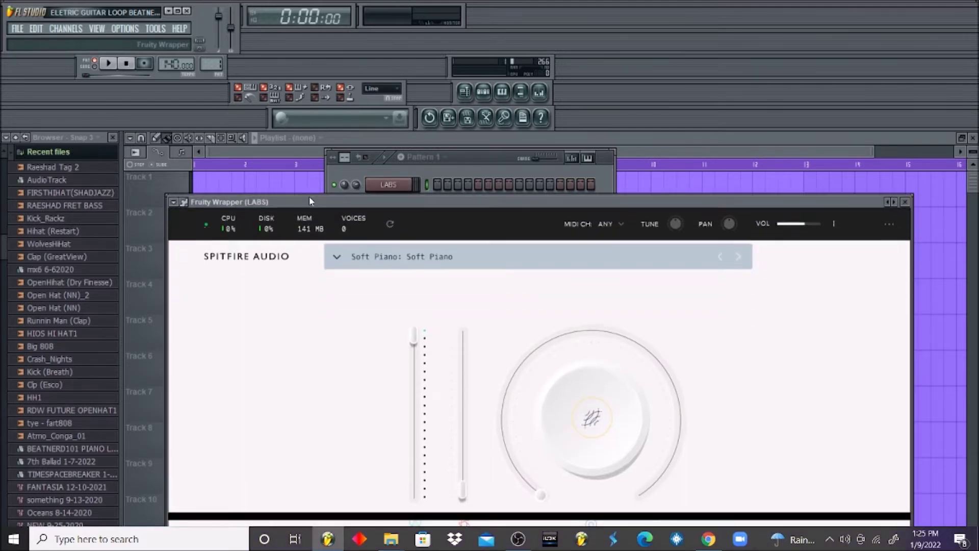
Load the Peel Guitar 1 preset from the Electric Guitar category in LABS and bring the step sequencer forward
left_click(385, 261)
left_click(381, 424)
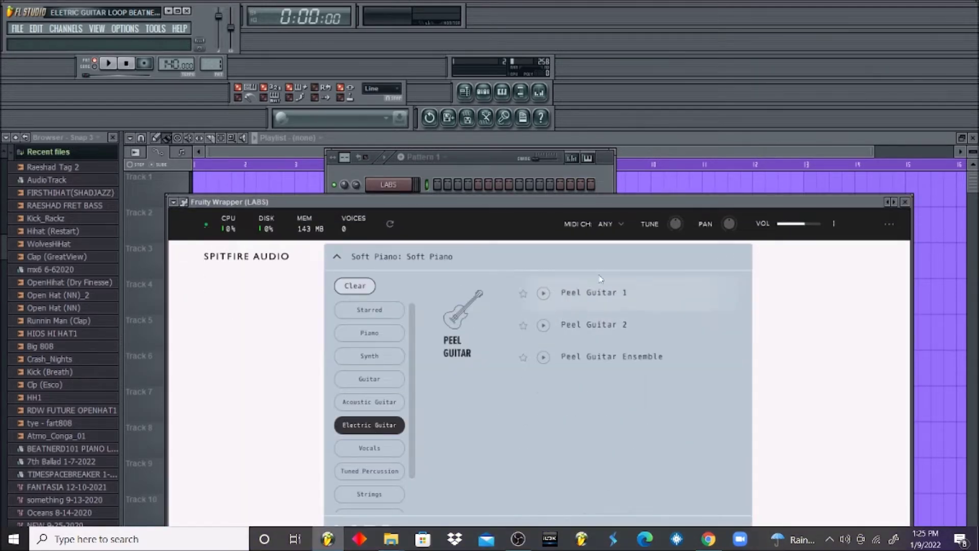
left_click(591, 293)
left_click(483, 170)
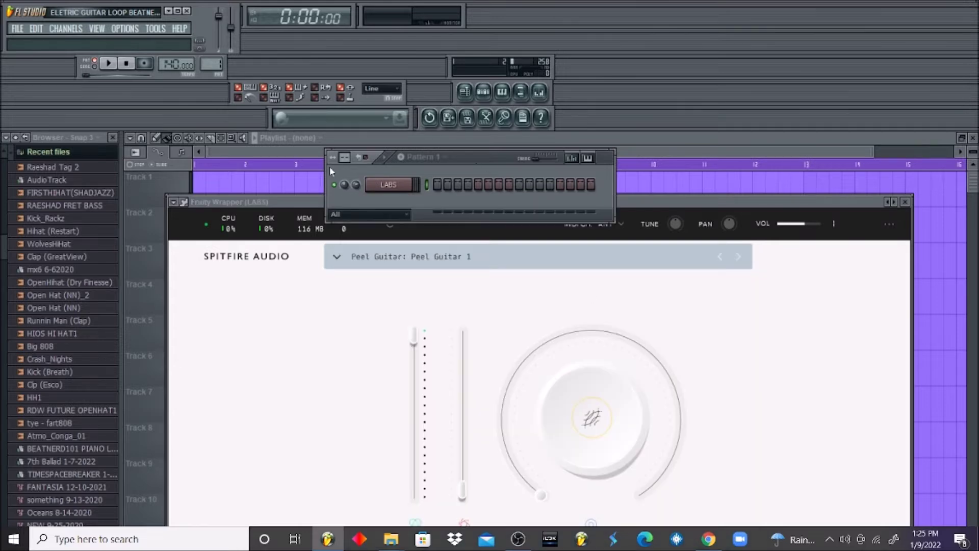
Set the audio input/output device to Focusrite USB (Focusrite USB Audio) in the audio settings and close them
left_click(126, 29)
left_click(159, 75)
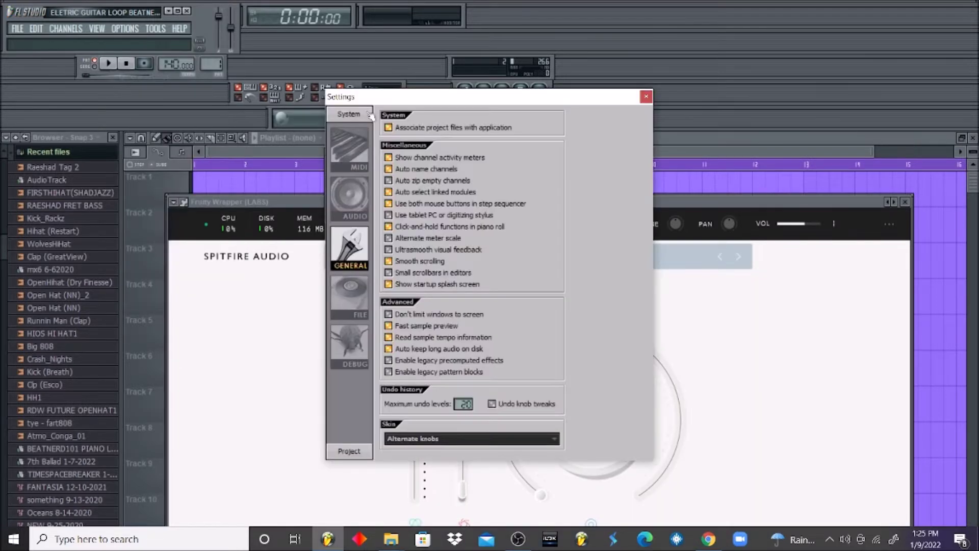
left_click(357, 150)
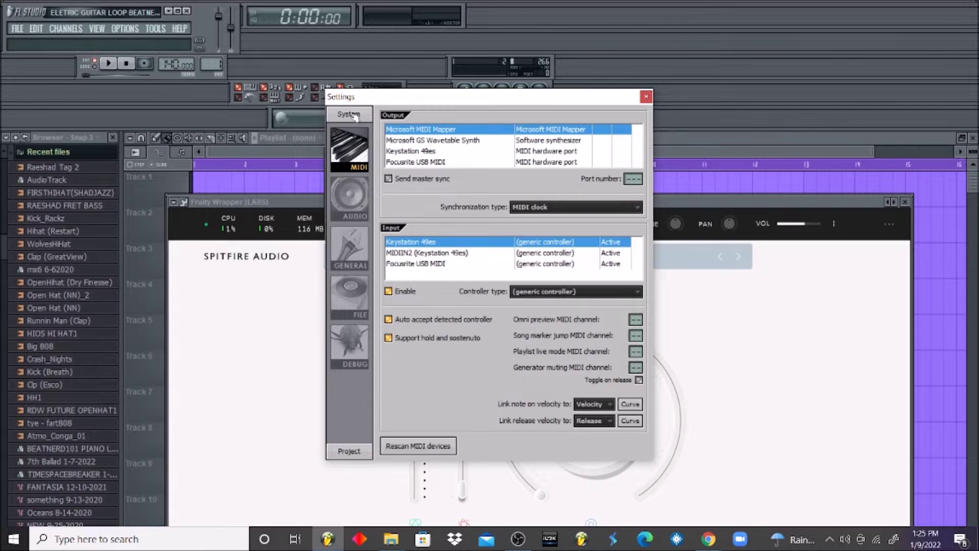
left_click(358, 204)
left_click(424, 130)
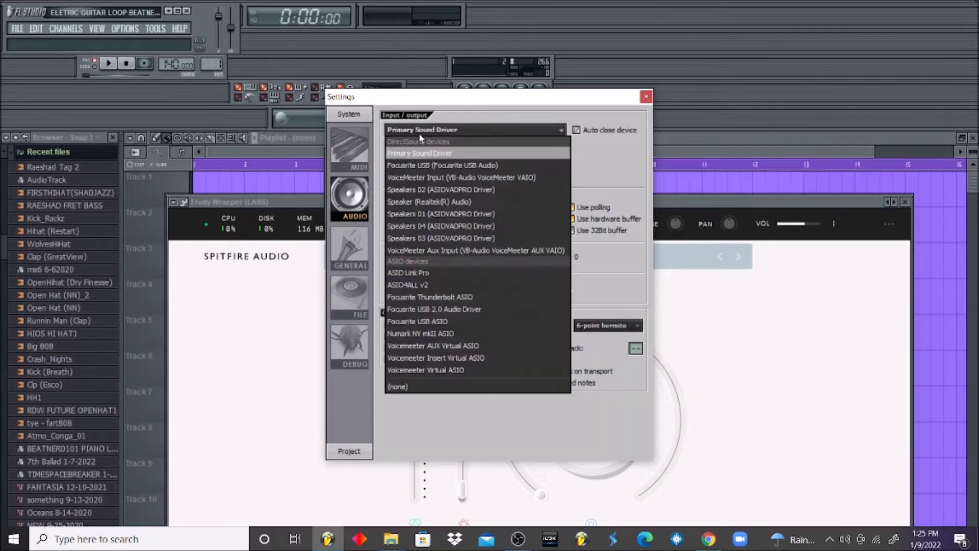
left_click(459, 165)
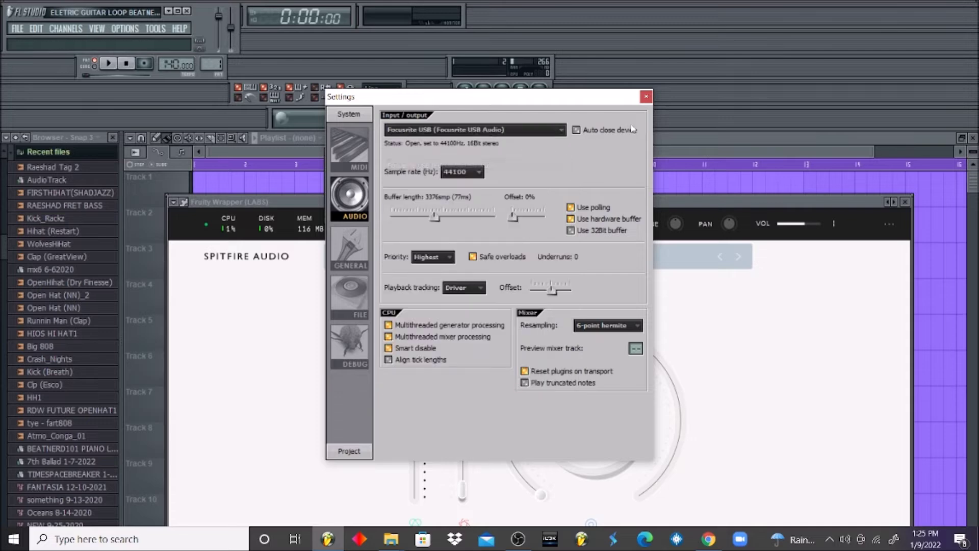
left_click(646, 96)
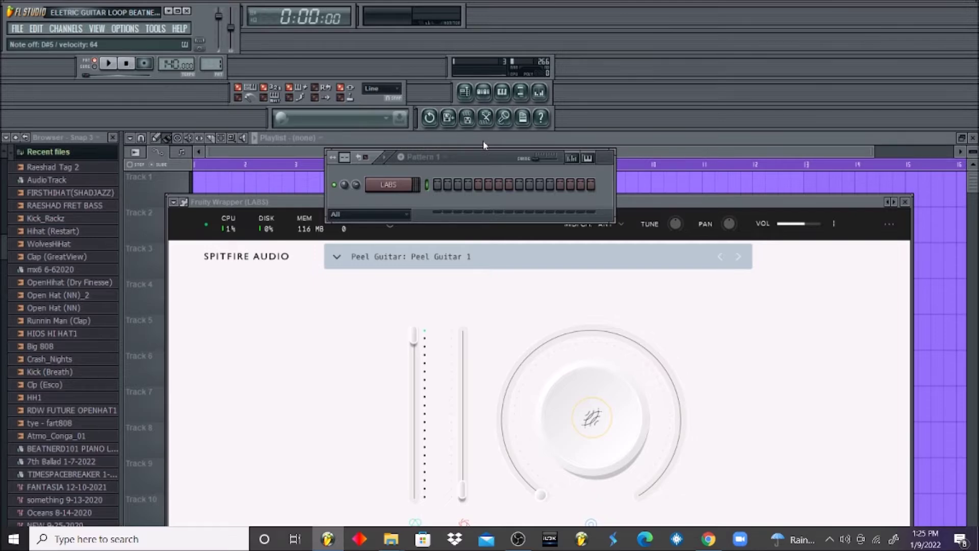
Audition the Peel Guitar 1 sound by playing test notes and chords on the LABS channel
key("space")
key("space")
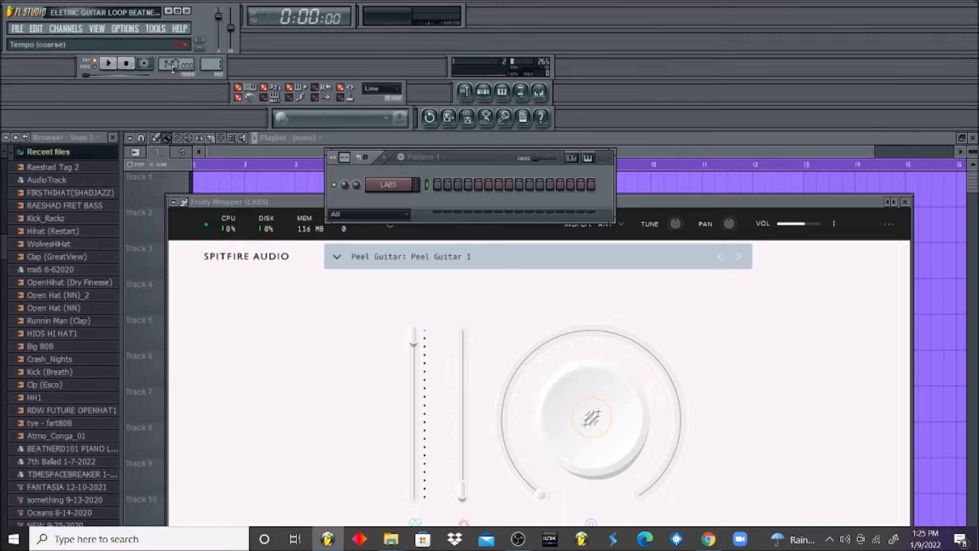
key("h")
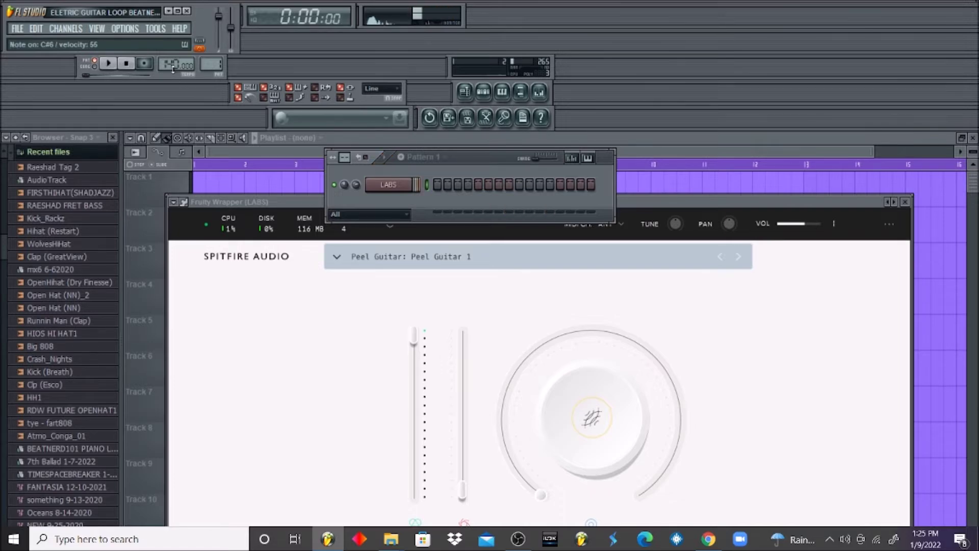
key("h")
key("h")
key("j")
key("7")
key("s")
key("5")
key("r")
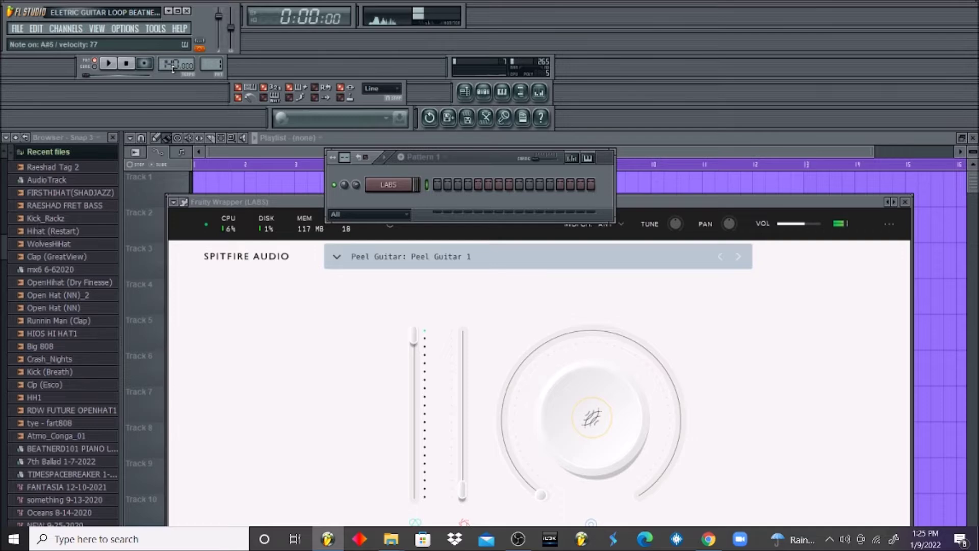
Arm recording, open the LABS channel's piano roll and change its keyboard view mode
left_click(150, 69)
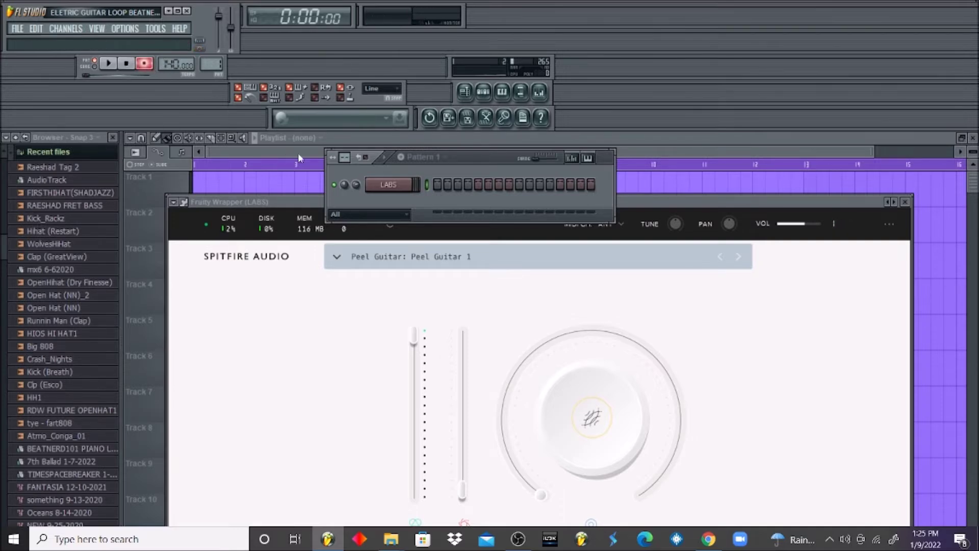
right_click(393, 194)
left_click(438, 185)
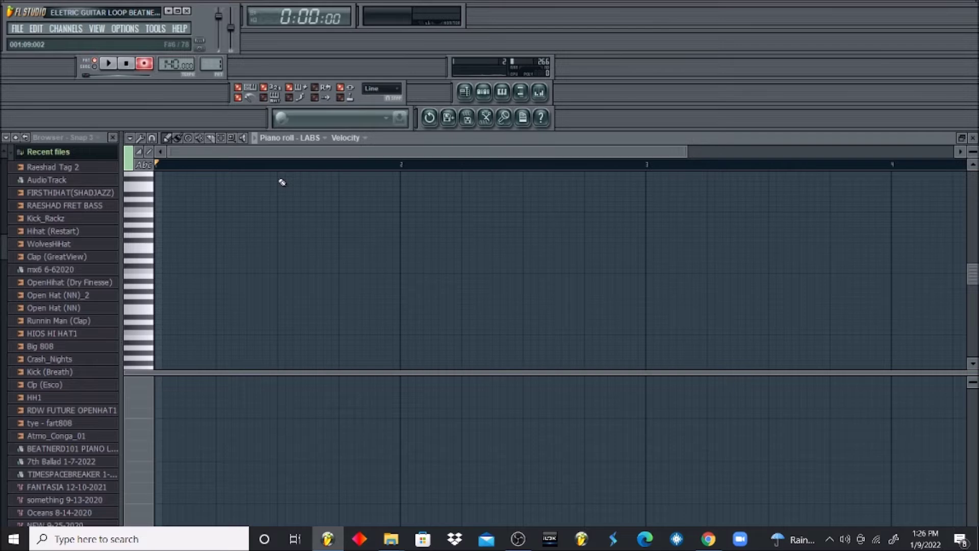
left_click(146, 164)
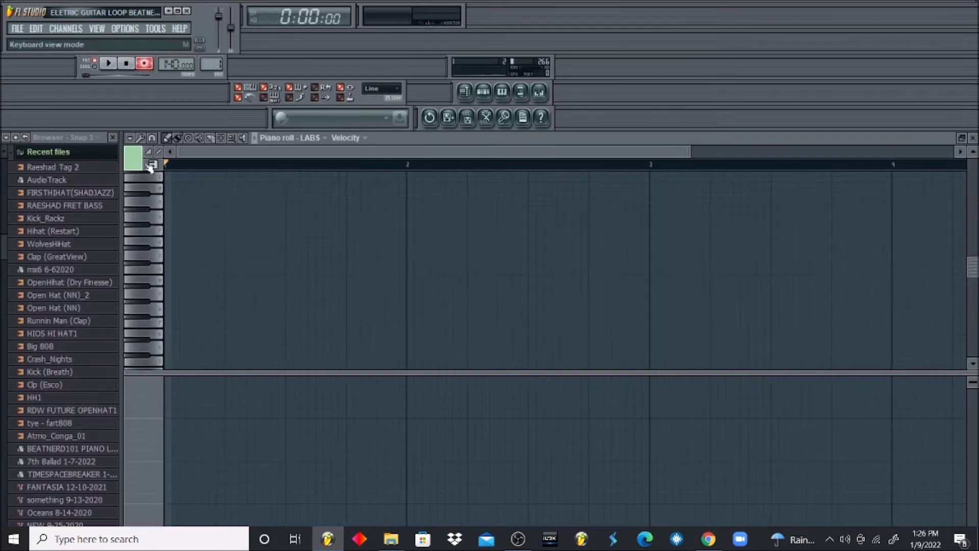
Rehearse the first chord by building it up note by note: D#, F#, A#, C#, F, G#
key("d")
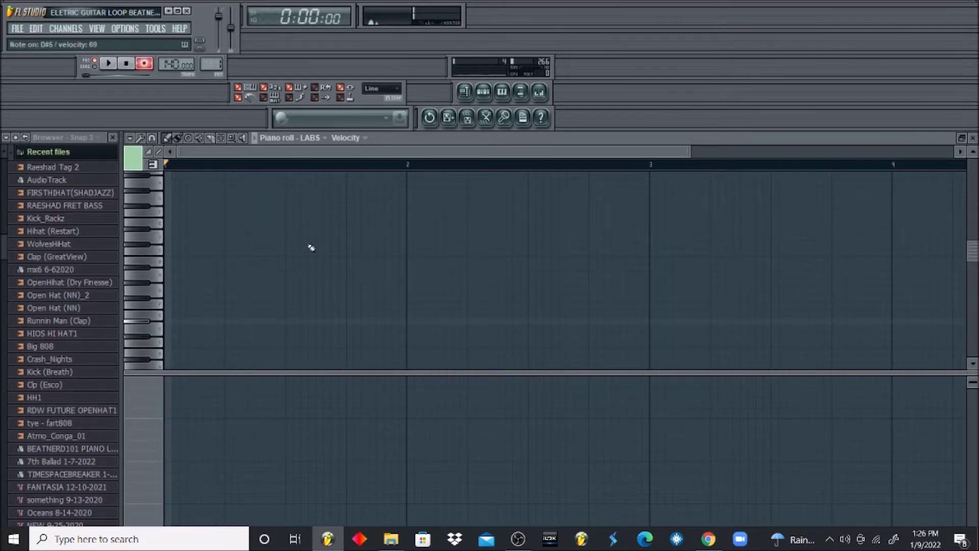
key("g")
key("j")
key("l")
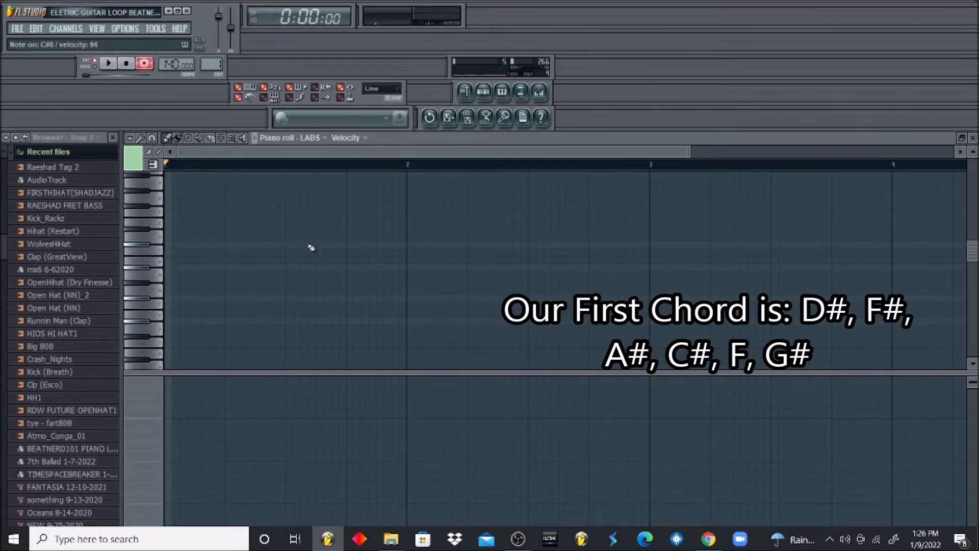
key("r")
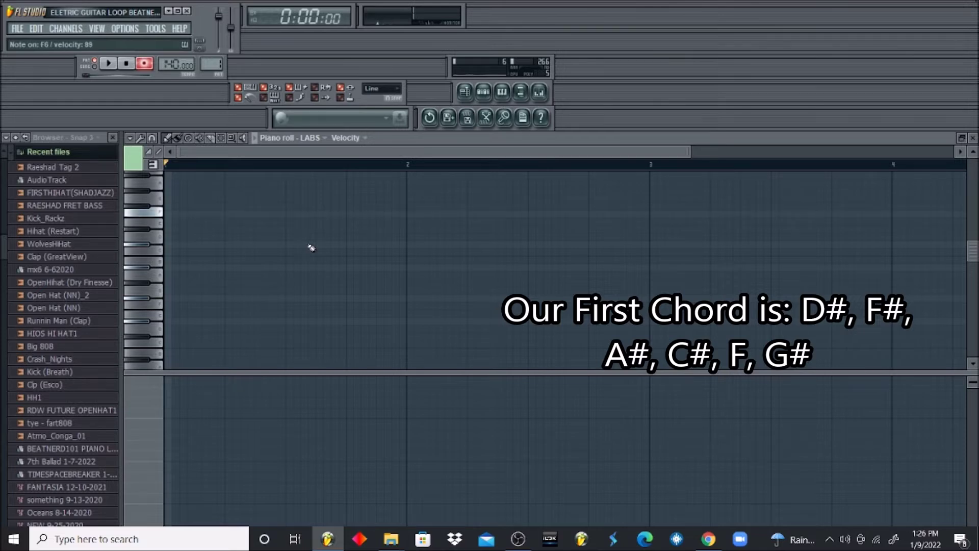
key("6")
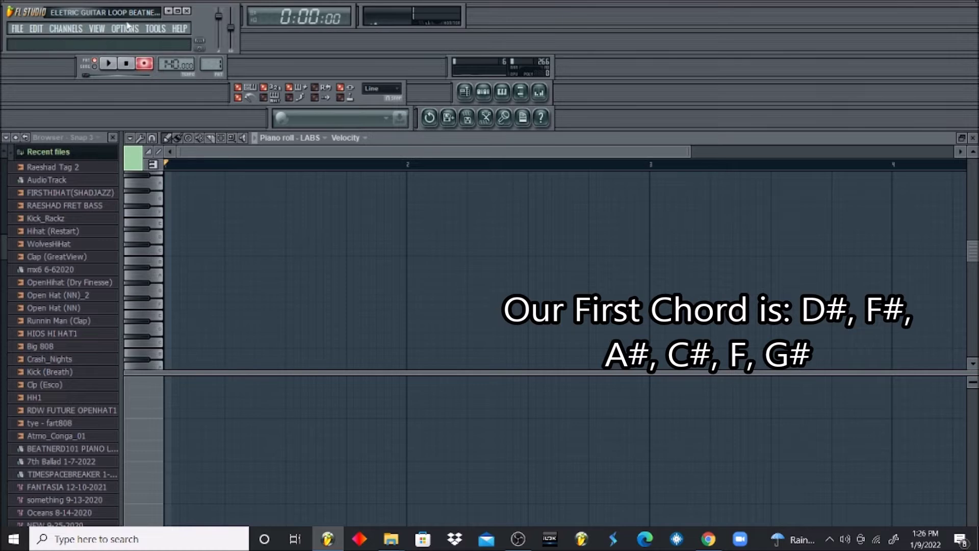
Record the first guitar chord (D#, F#, A#, C#, F, G#) across bars 1 and 2, disarm recording and play the take back
left_click(108, 64)
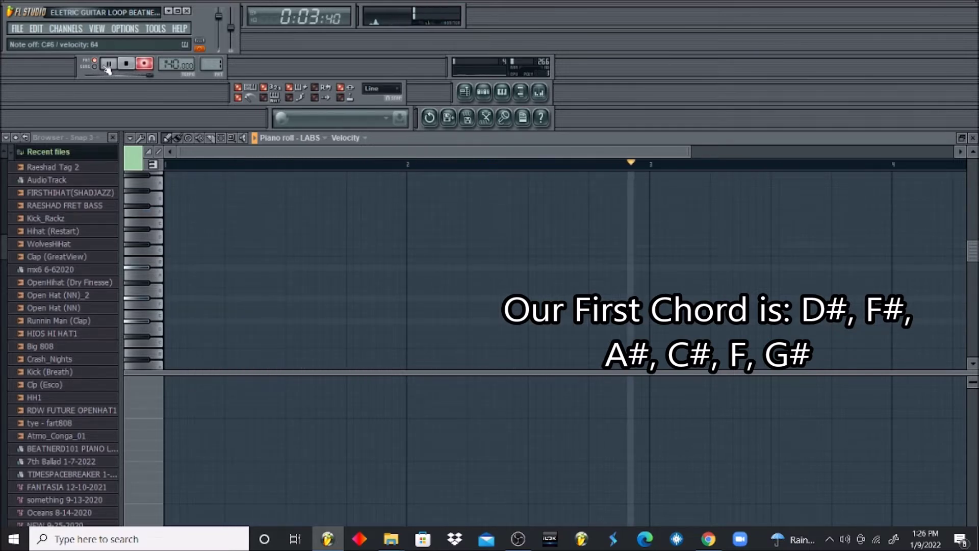
left_click(107, 66)
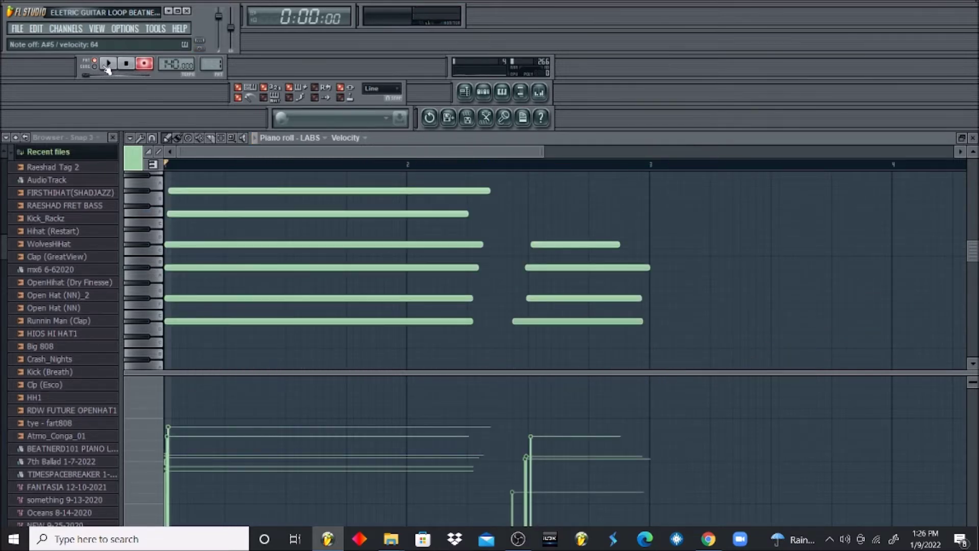
left_click(144, 64)
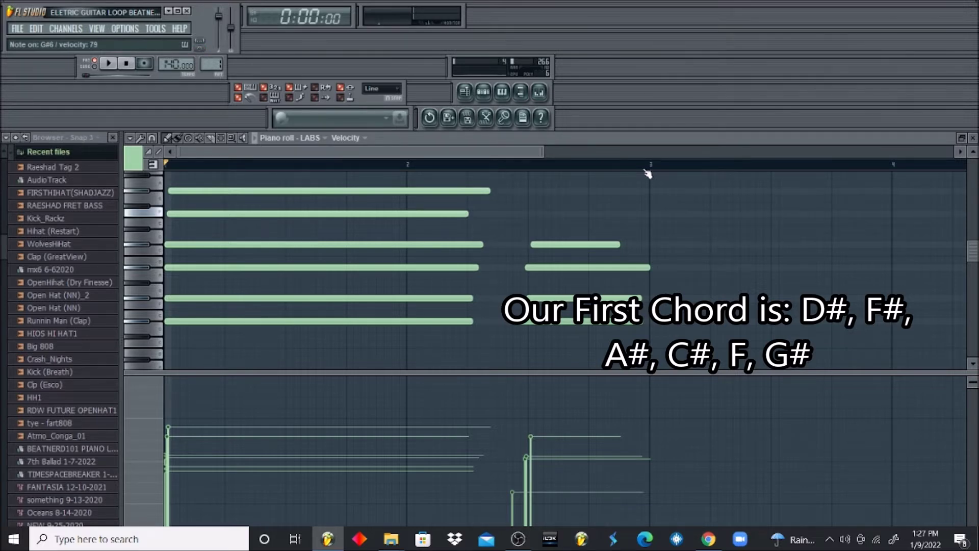
key("space")
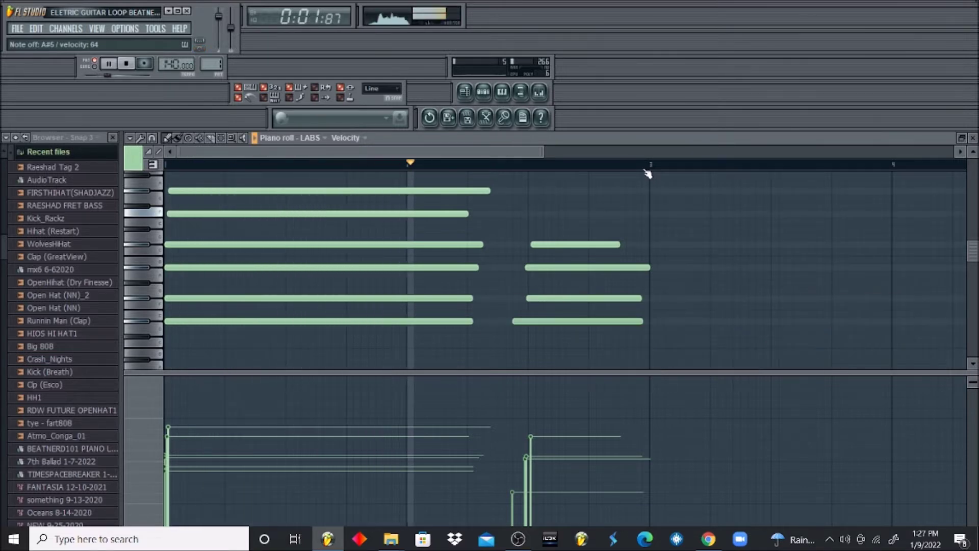
key("space")
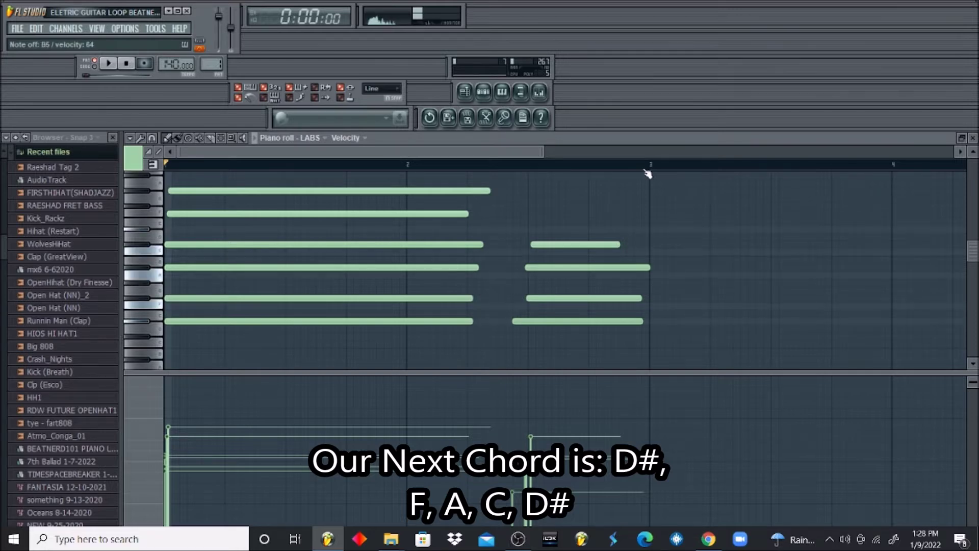
Record the second chord (D#, F, A, C, D#) across bars 3 and 4, disarm recording and play back the loop
left_click(145, 62)
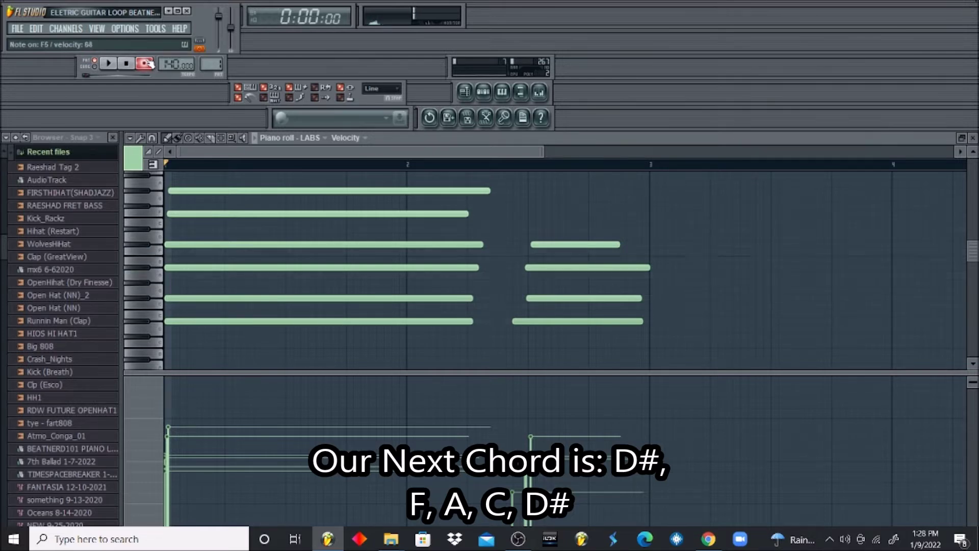
key("space")
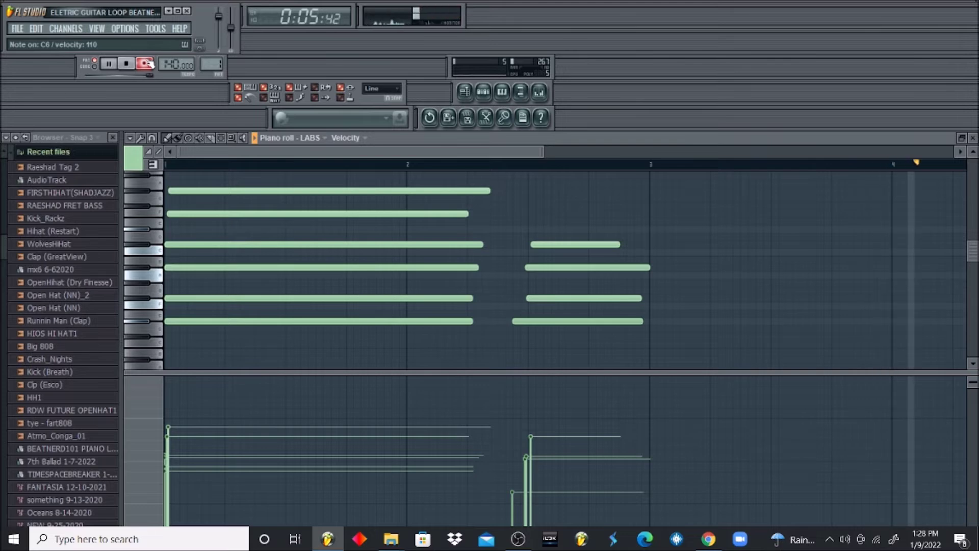
left_click(146, 63)
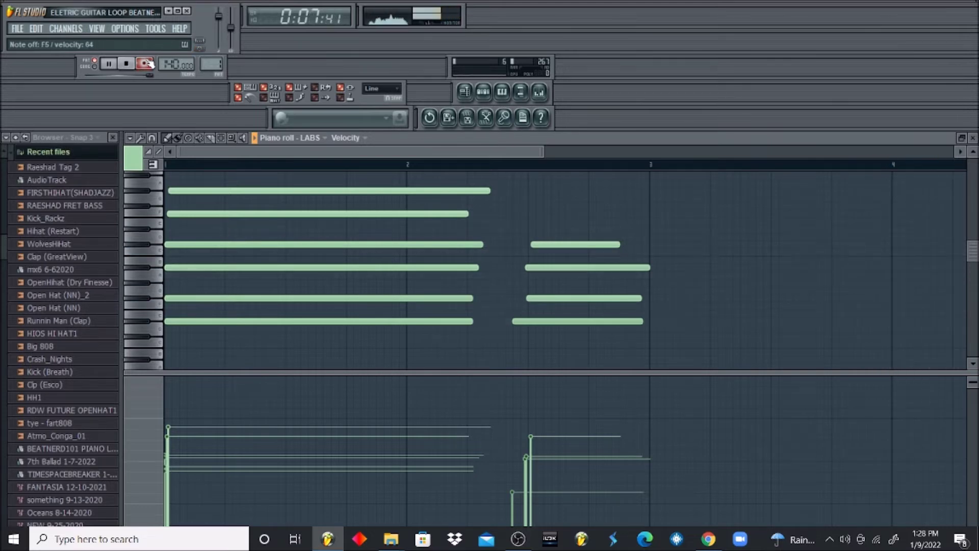
right_click(232, 138)
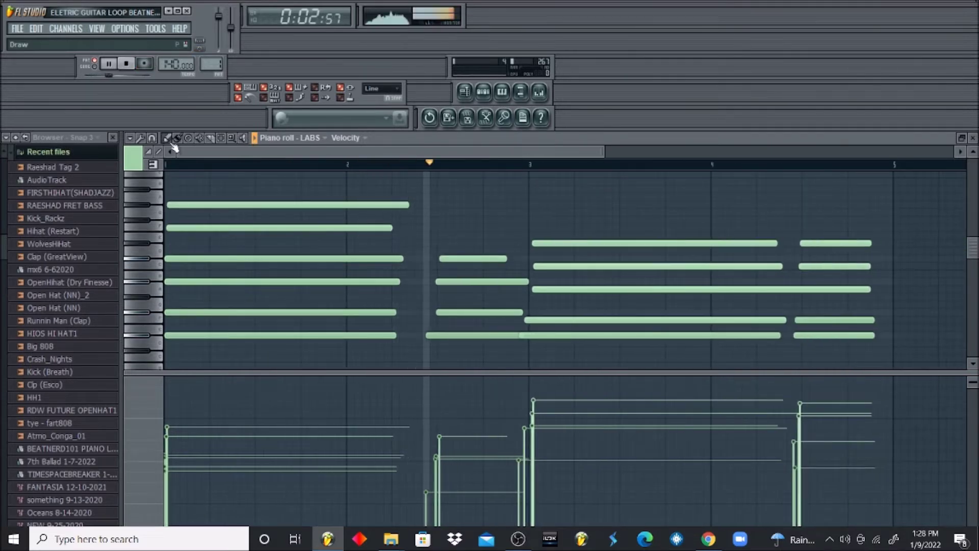
key("Page_Down")
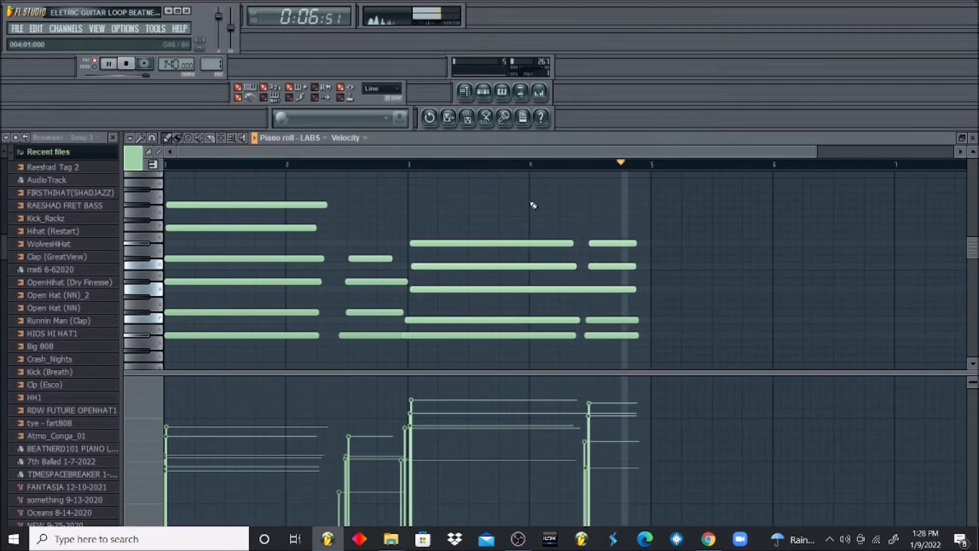
key("space")
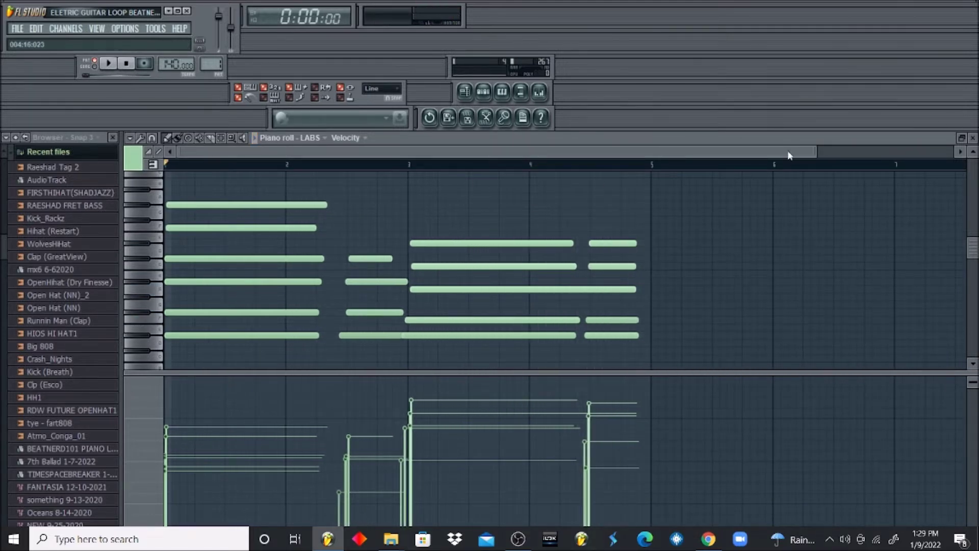
Place the playback position at the start of bar 5 and clear the time selection made there
left_click_drag(816, 152, 954, 153)
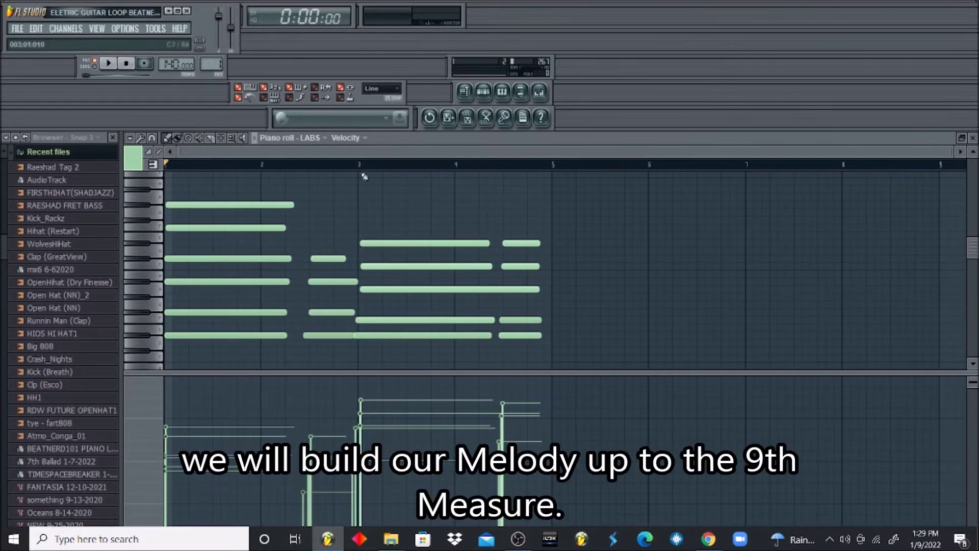
left_click_drag(551, 168, 698, 166)
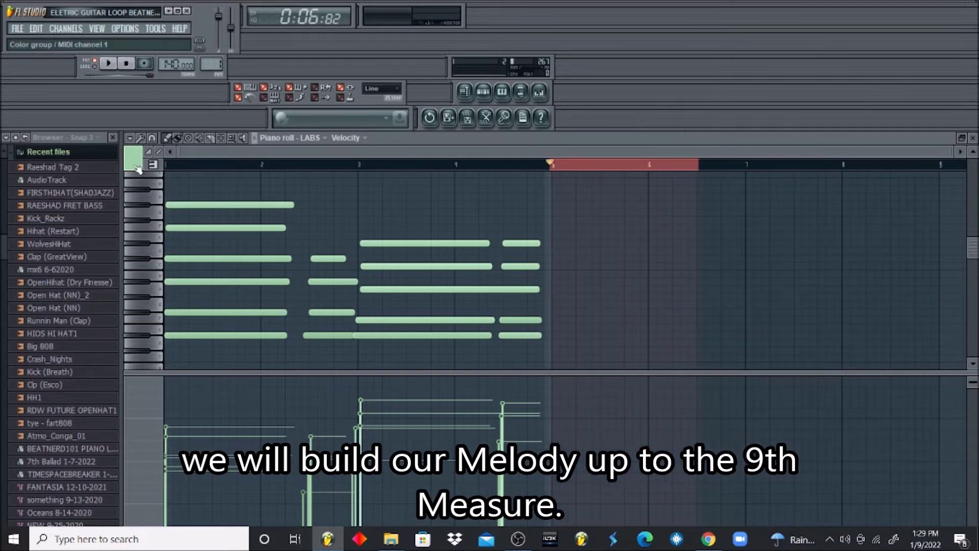
left_click(152, 138)
left_click(169, 167)
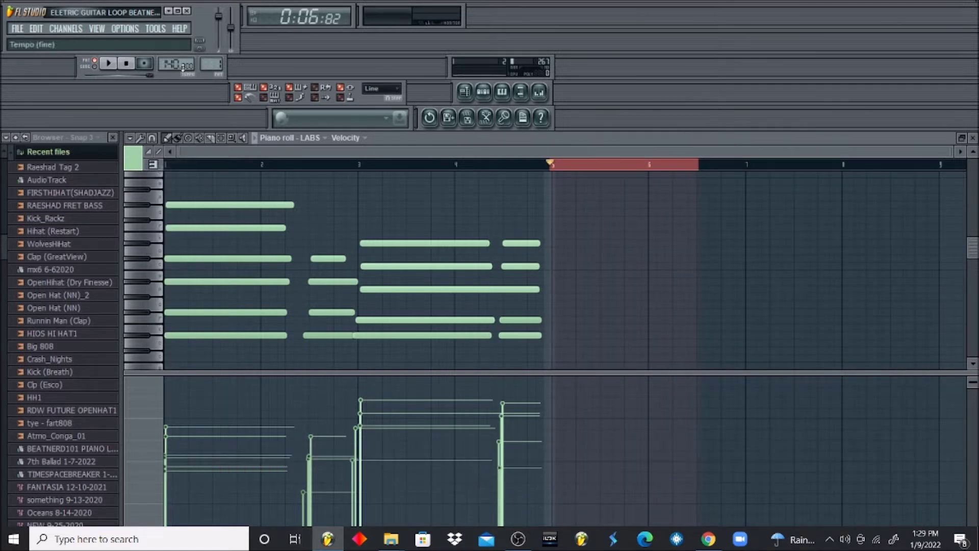
key("ctrl+d")
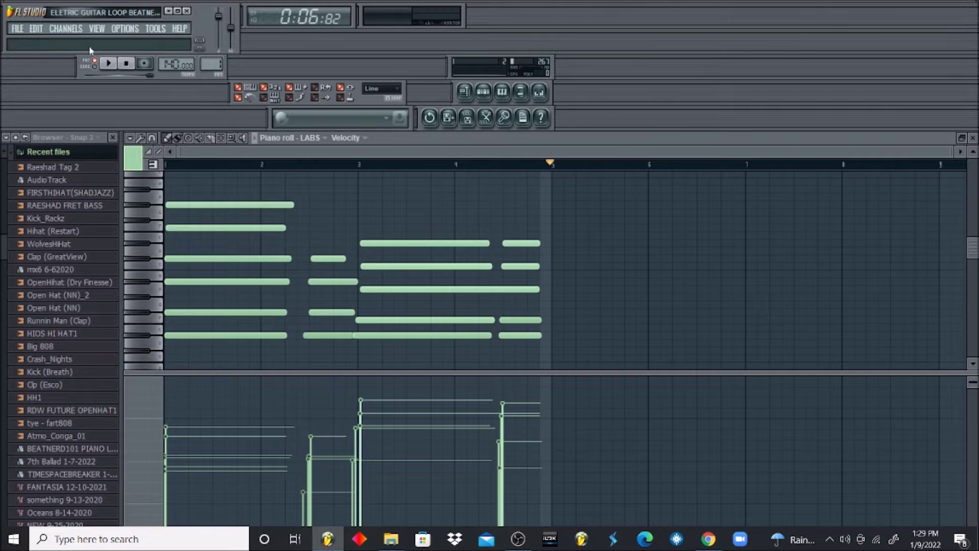
Play the two recorded chords in bars 1 to 4 back from the start twice
left_click(125, 67)
key("space")
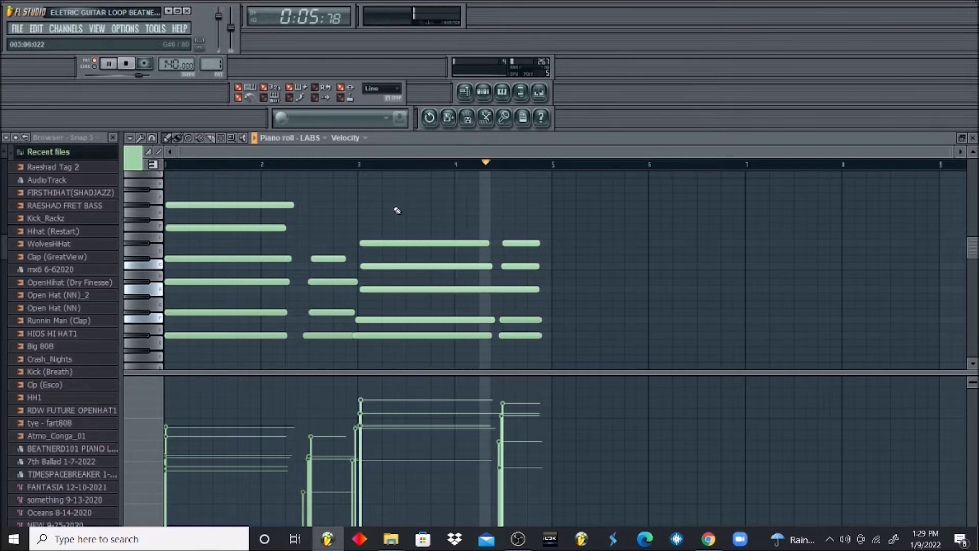
key("space")
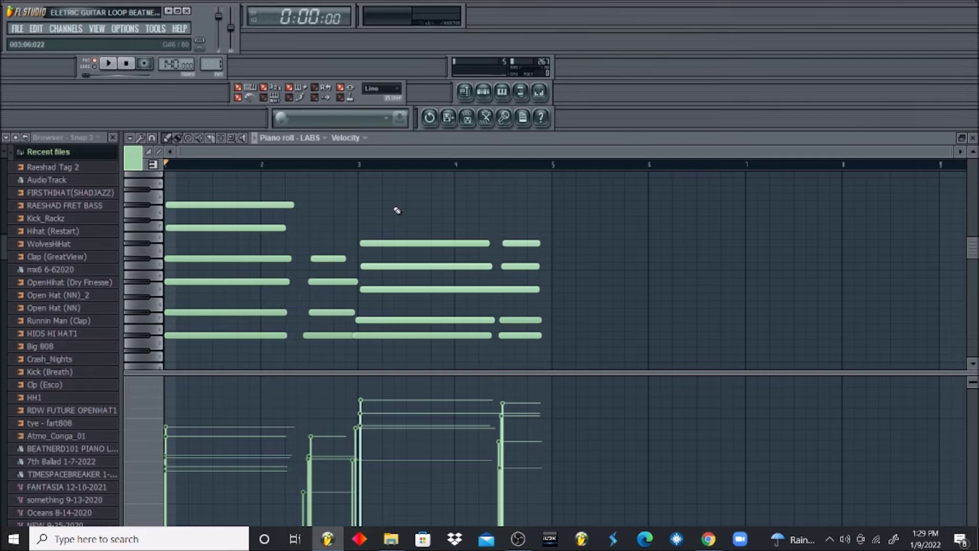
key("space")
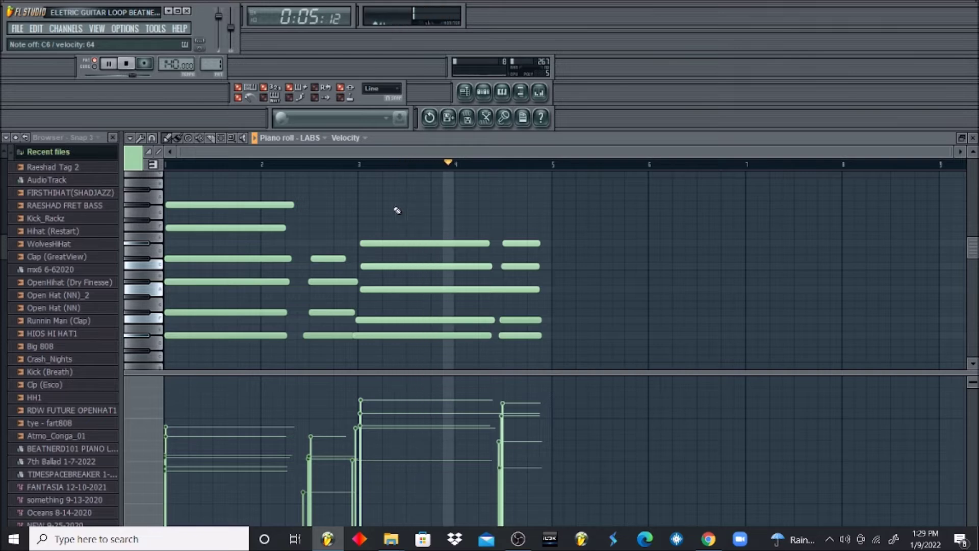
key("space")
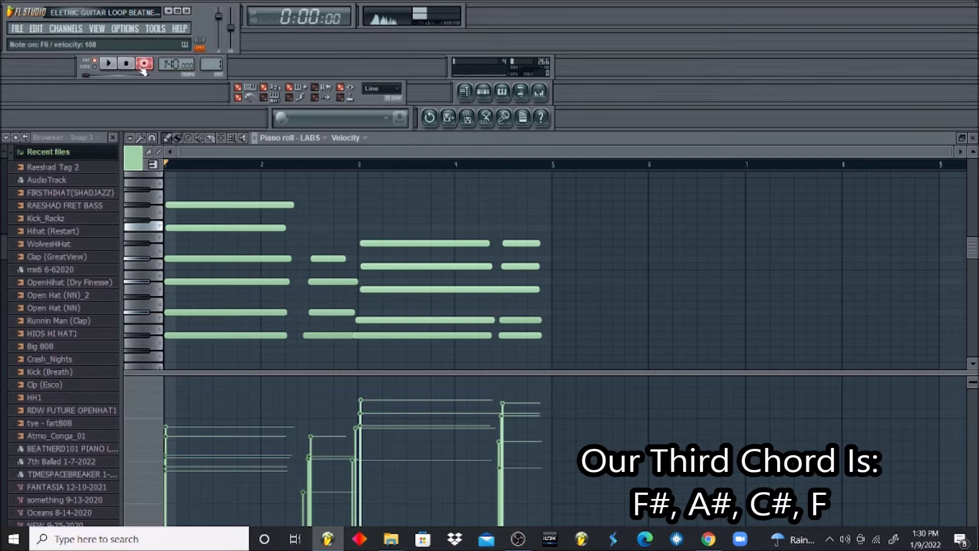
Record the third chord (F#, A#, C#, F) across bars 5 and 6
key("space")
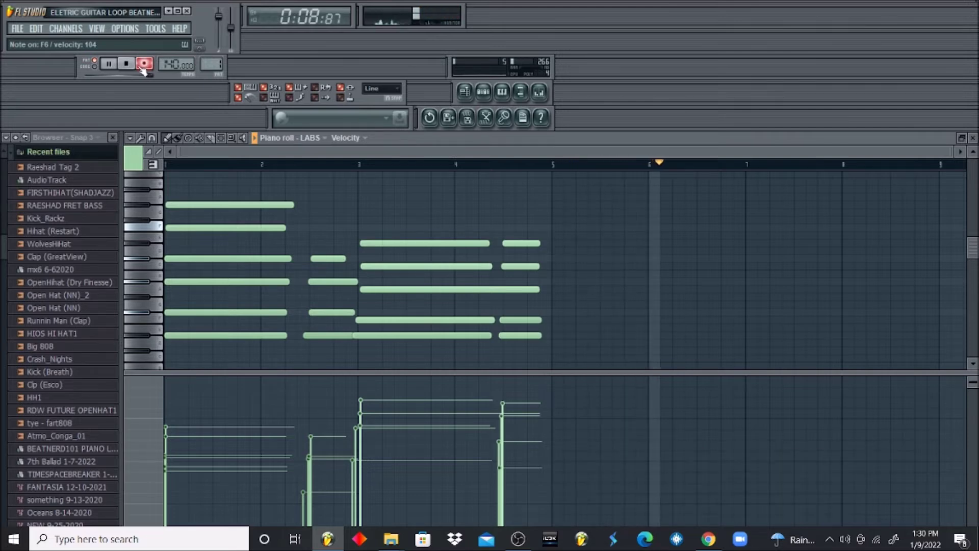
key("space")
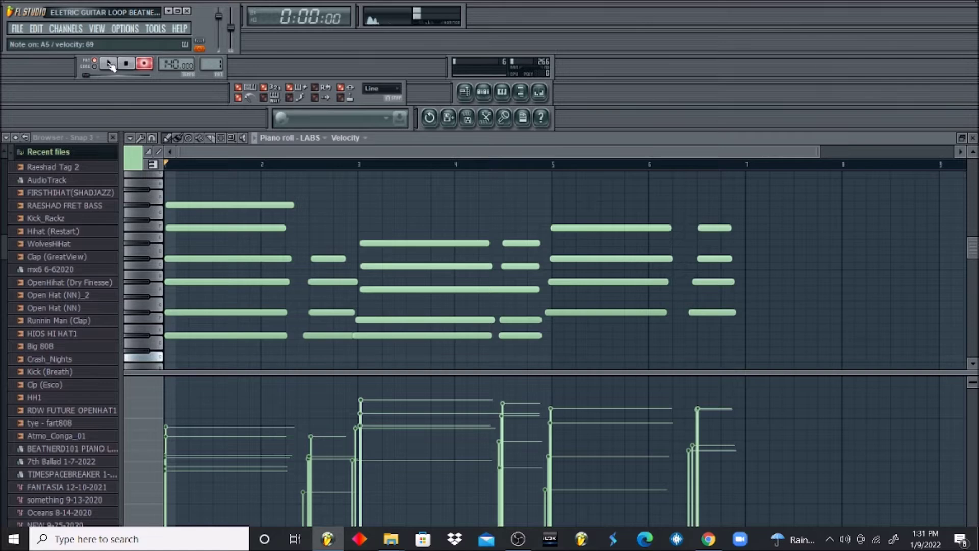
Record the fourth chord (C, F, A, C, D#, F#) across bars 7 and 8 and disarm recording
left_click(109, 64)
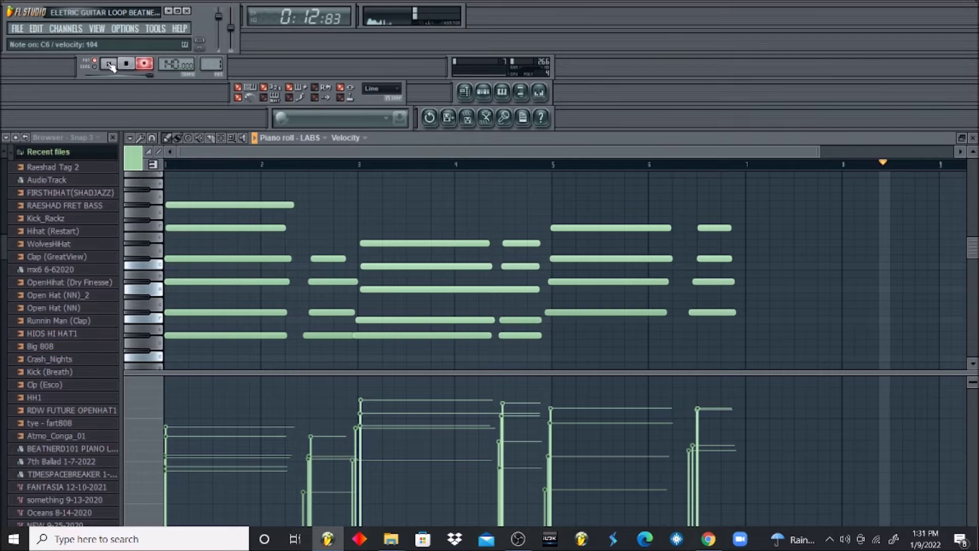
key("space")
left_click(145, 63)
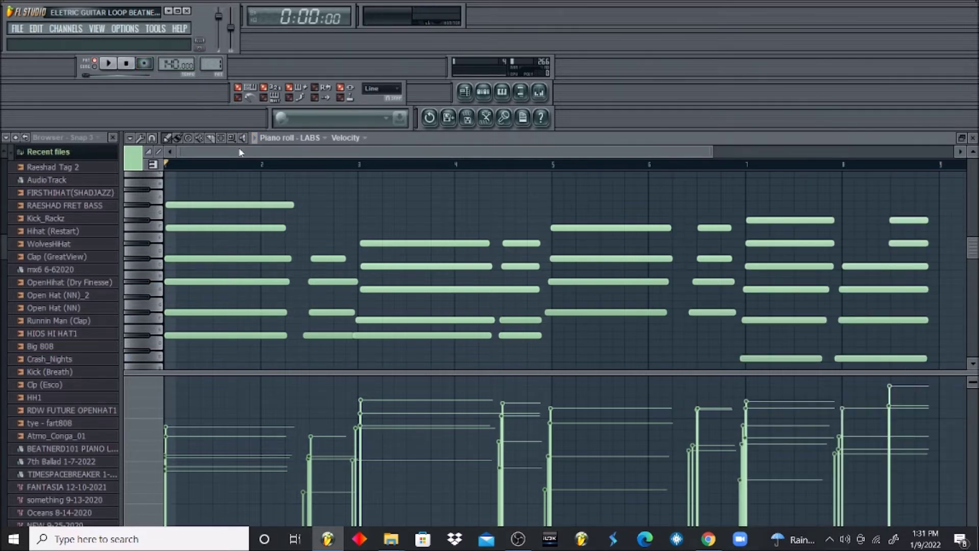
Play back the eight-bar chord loop to check it and bring up the step sequencer
scroll(236, 169, "down", 1)
key("space")
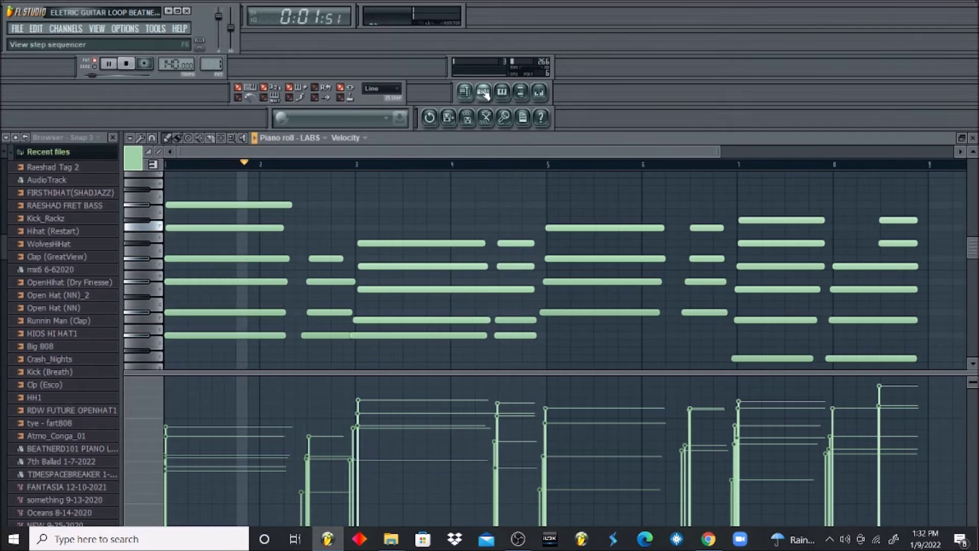
left_click(484, 93)
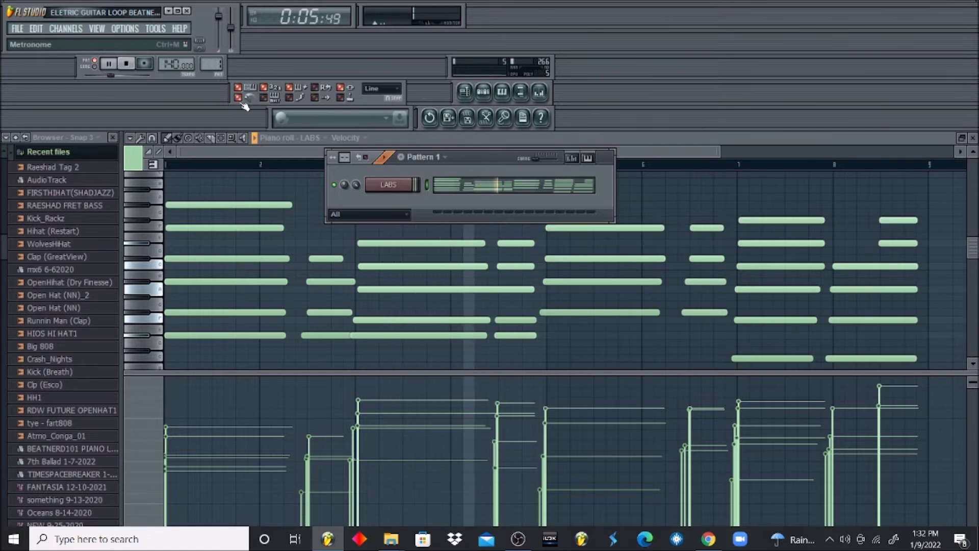
left_click(280, 144)
scroll(209, 187, "down", 1)
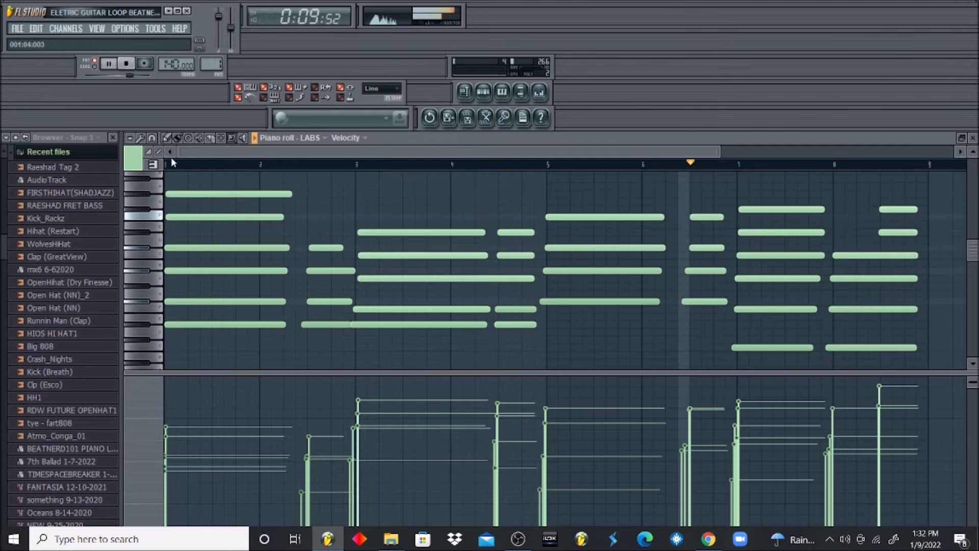
left_click_drag(720, 149, 857, 149)
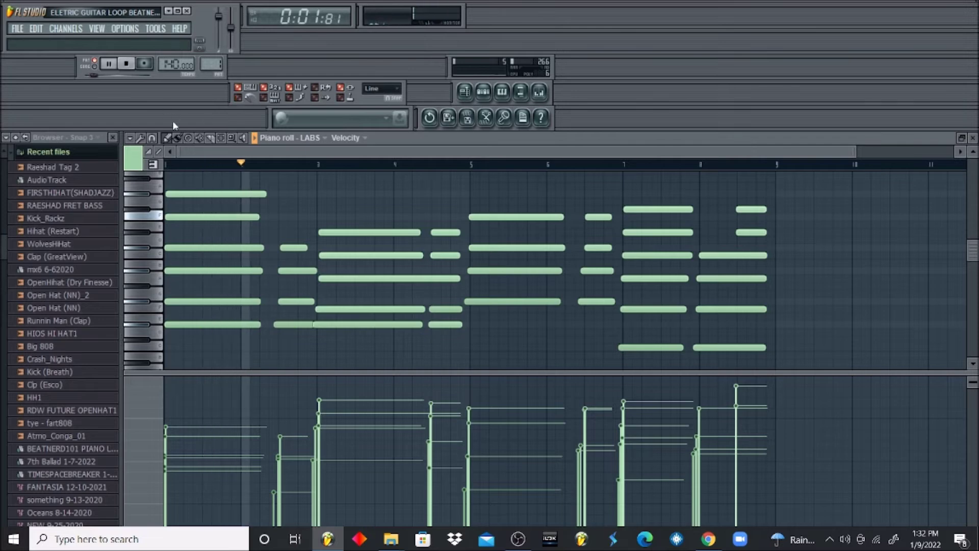
left_click(489, 96)
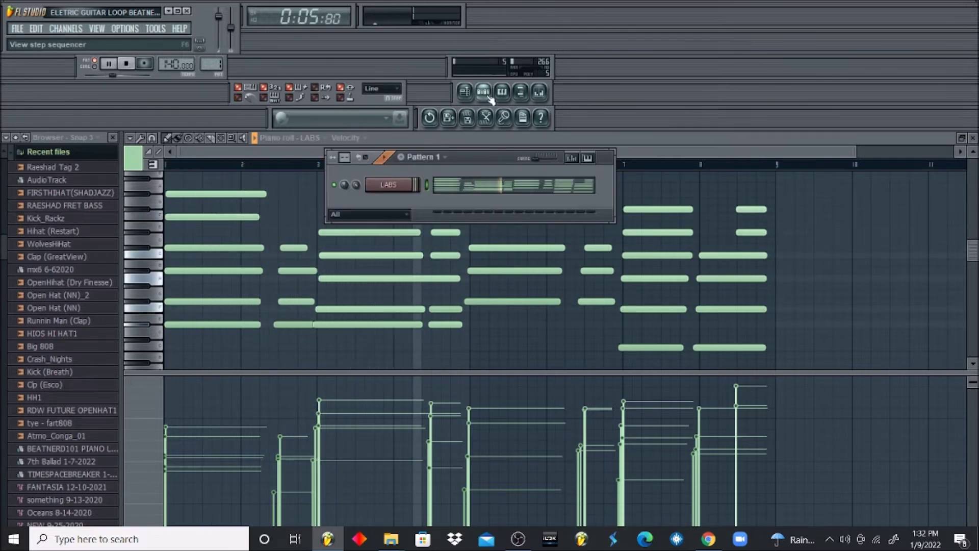
key("space")
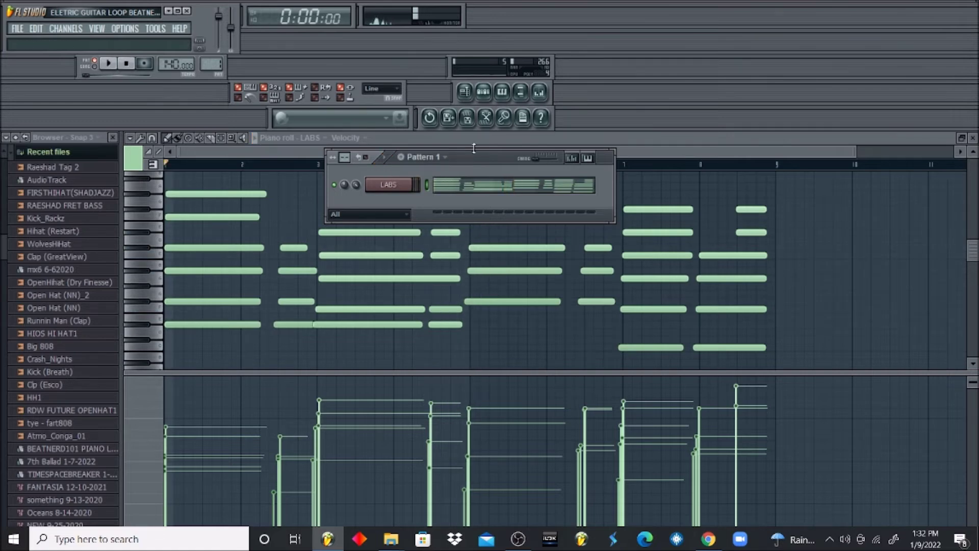
Clone the LABS channel as LABS #2 with Peel Guitar 1 and route it to a free mixer track
key("alt+c")
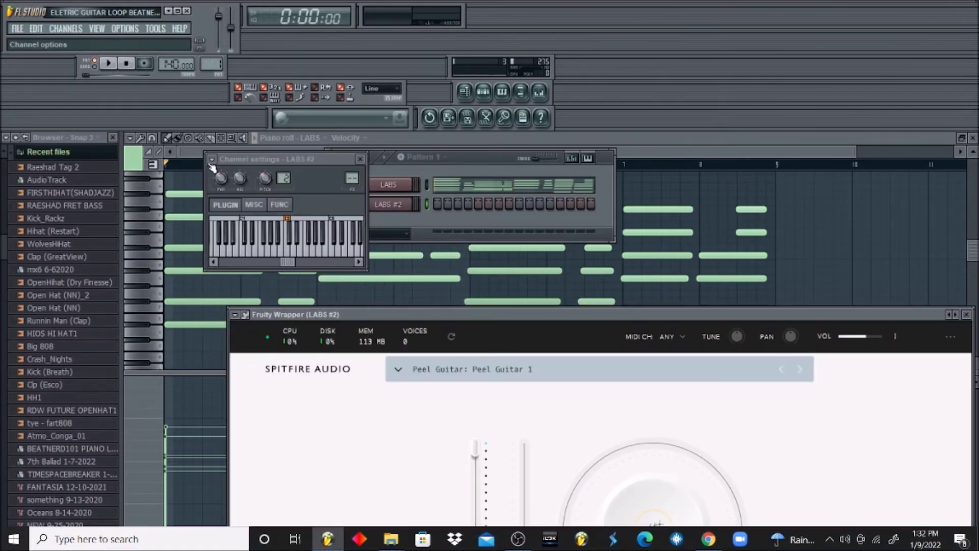
left_click(211, 160)
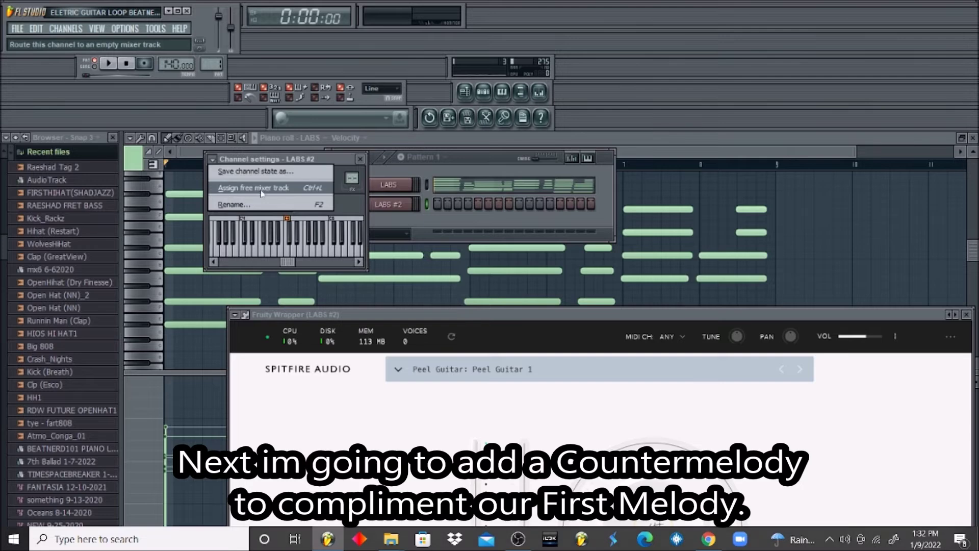
left_click(261, 191)
left_click(473, 160)
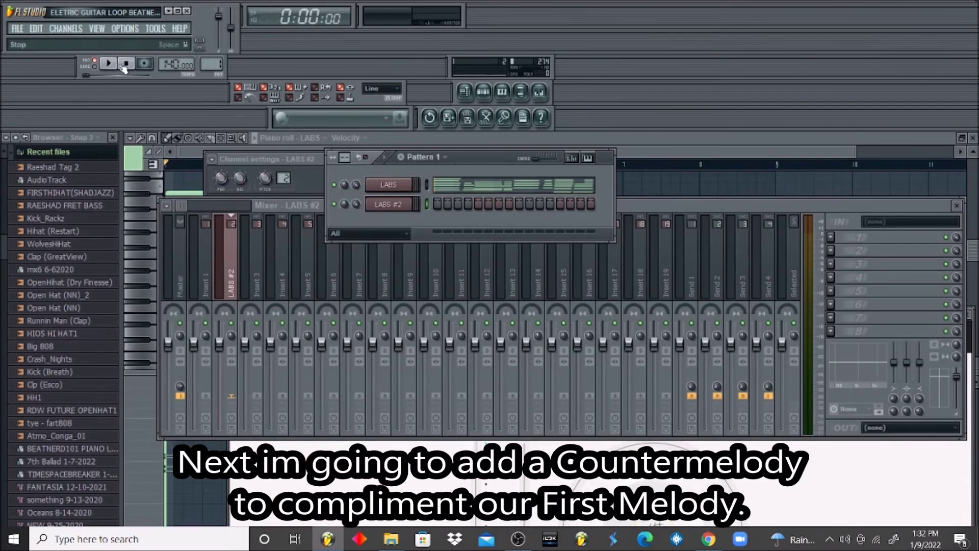
Arm recording and place the Pattern 1 clip at bar 1 on Track 1 of the Playlist
left_click(144, 63)
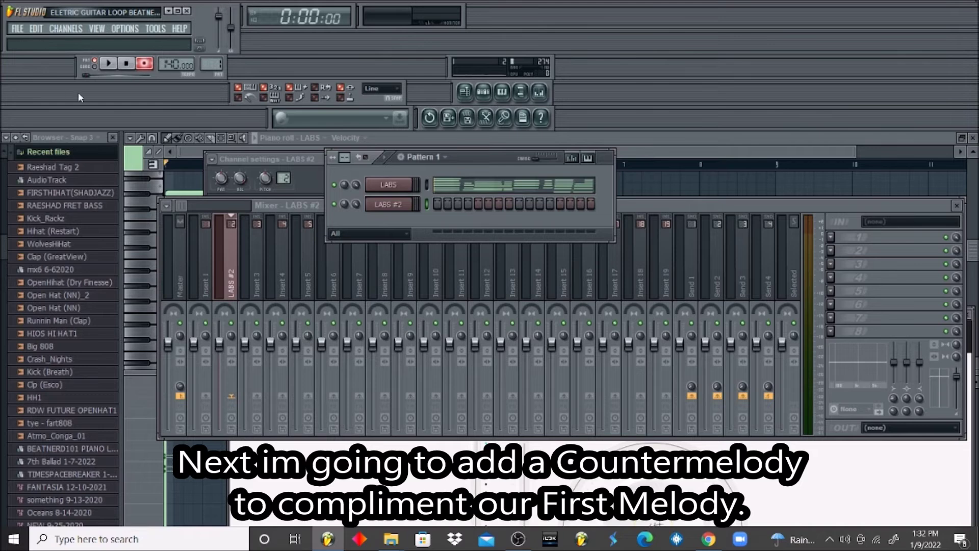
left_click(464, 92)
left_click(484, 92)
left_click(158, 137)
left_click(218, 194)
left_click(240, 212)
left_click_drag(245, 200, 194, 188)
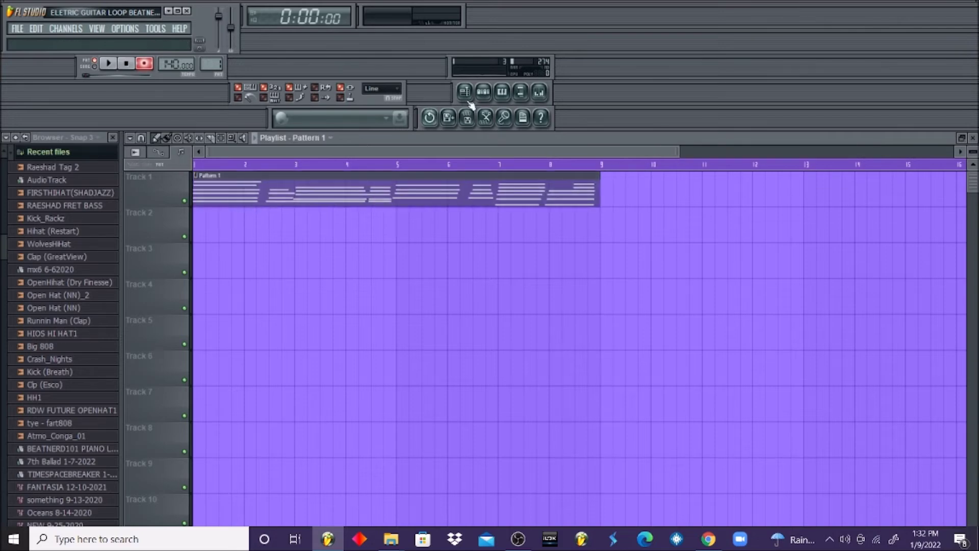
Rehearse and record a single-note countermelody on LABS #2 over the eight-bar loop, and set the channel's volume to 90%
left_click(483, 92)
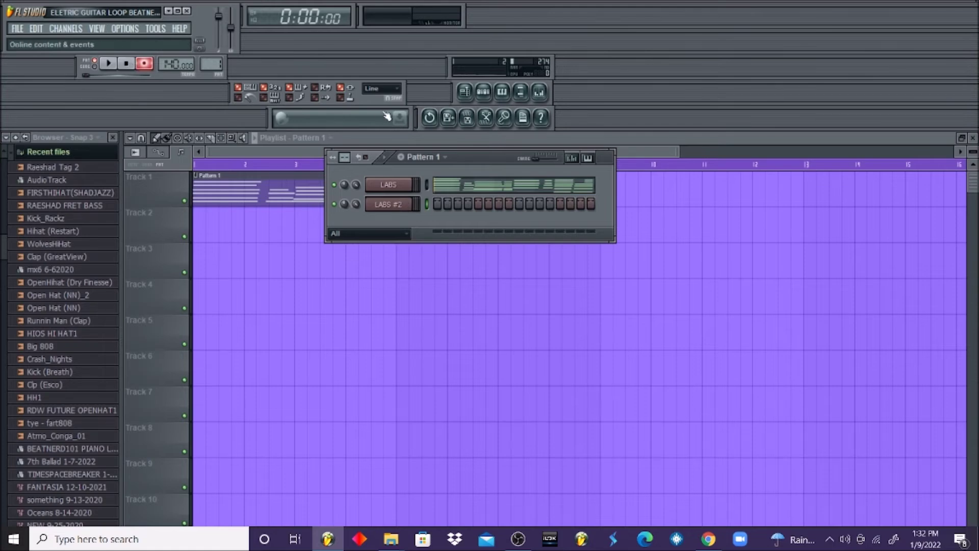
left_click(122, 68)
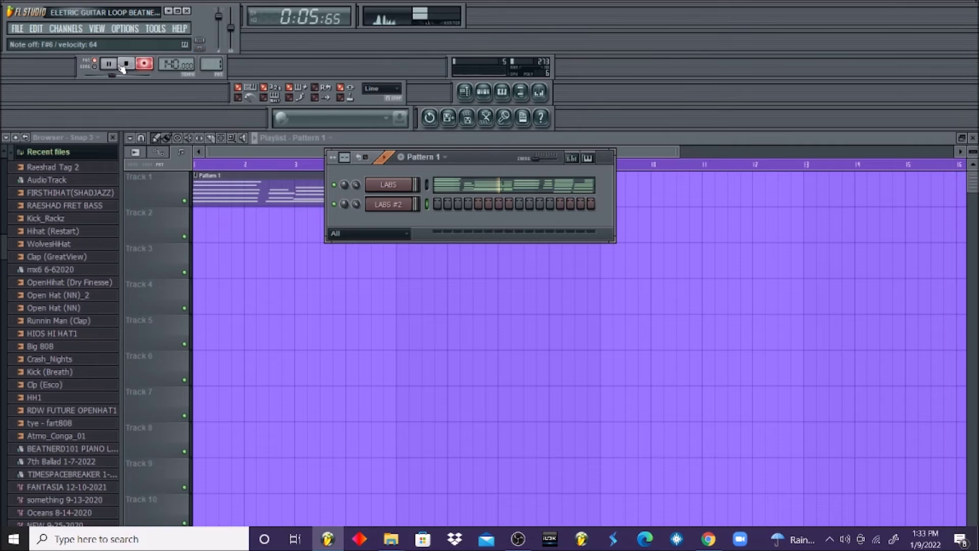
left_click(123, 66)
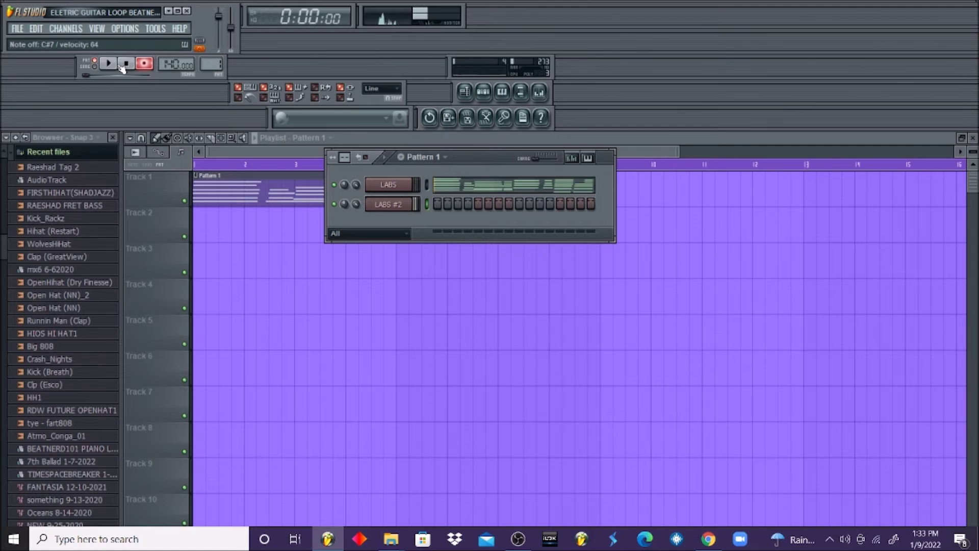
key("space")
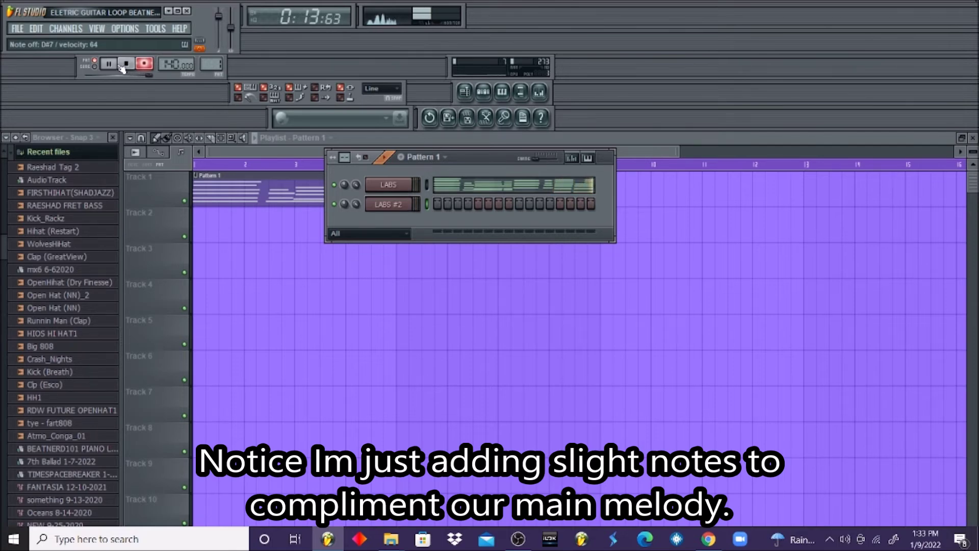
left_click(123, 67)
left_click(144, 64)
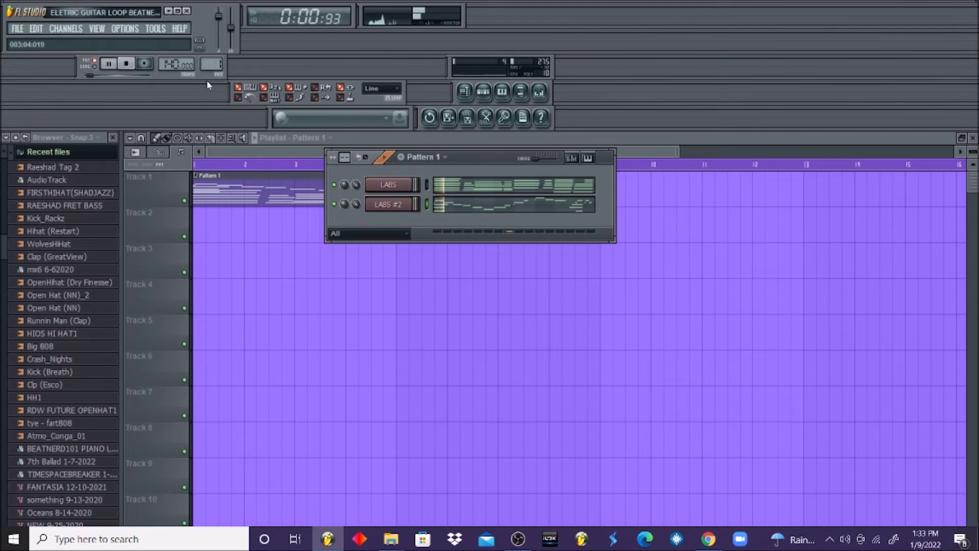
left_click_drag(356, 204, 356, 204)
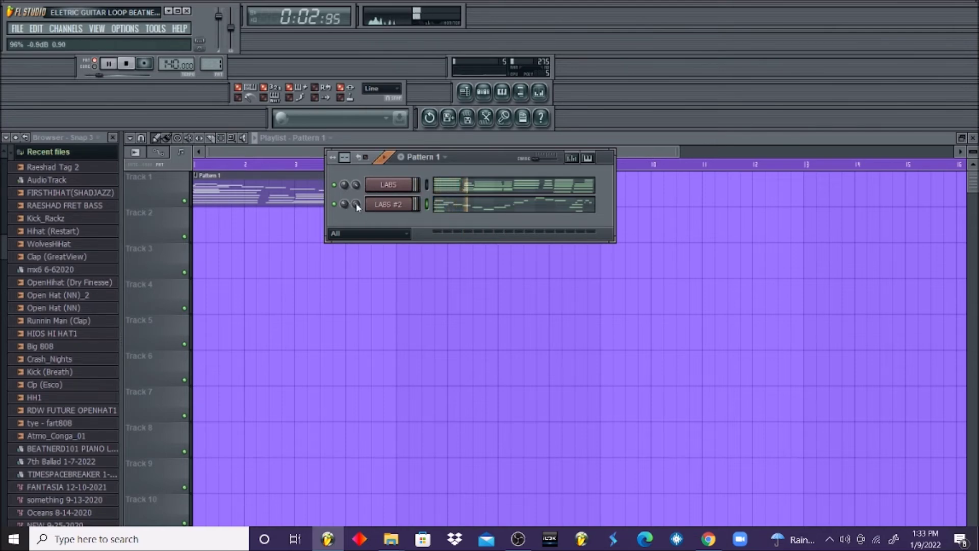
Open the LABS #2 notes in the piano roll and shift the C#7 and C7 notes in bar 2 slightly later
left_click(474, 205)
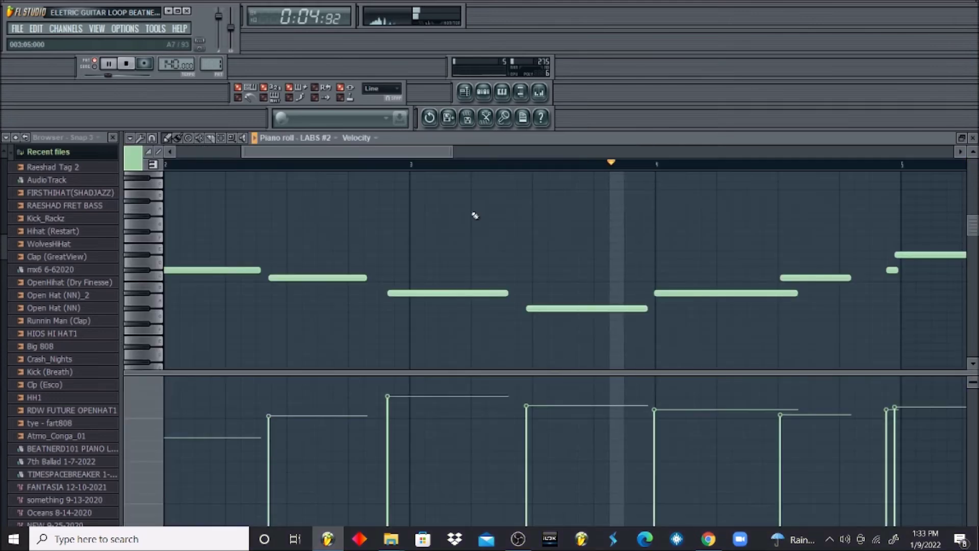
left_click_drag(290, 277, 305, 274)
key("space")
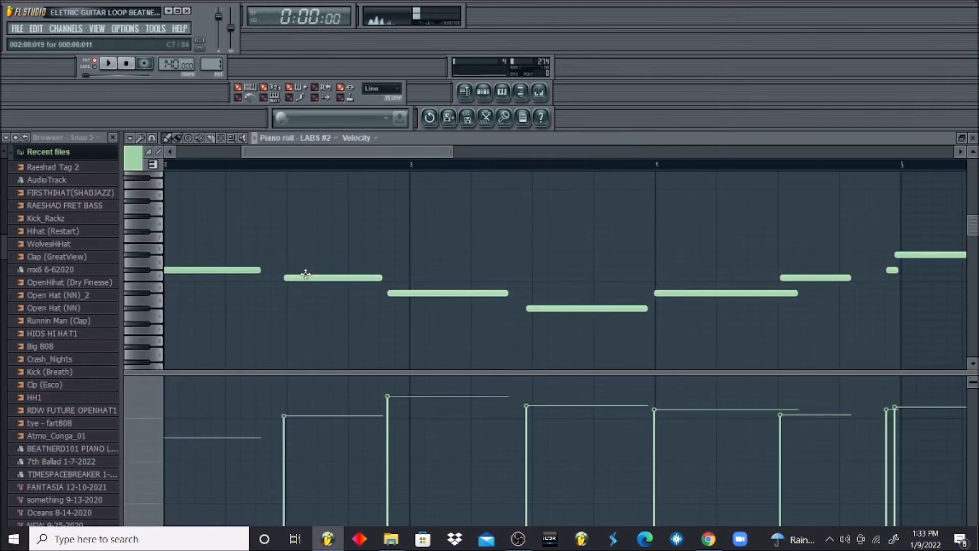
left_click(234, 137)
right_click(238, 173)
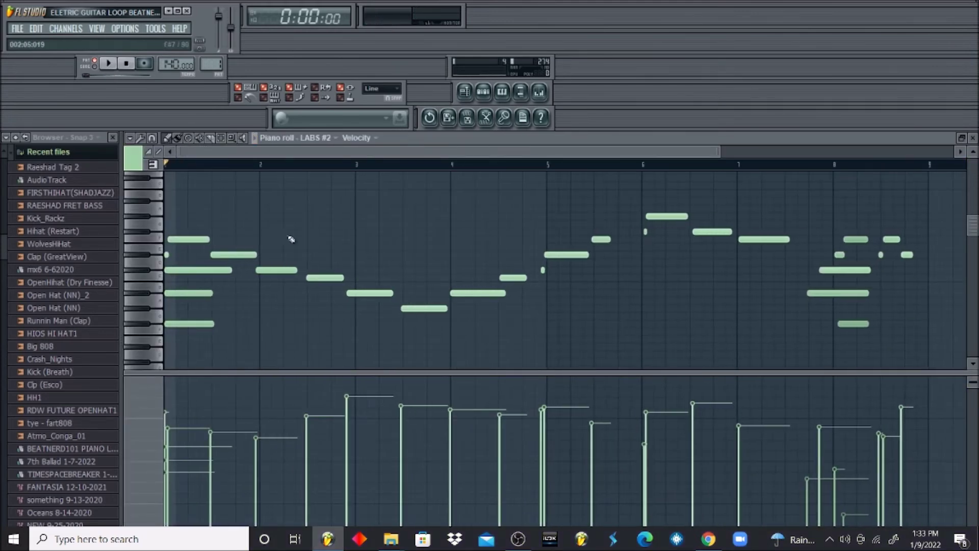
left_click_drag(280, 272, 289, 270)
key("space")
Realign the off-beat countermelody notes in bars 1 to 3 and bar 5 with the beats, removing the stray B6 note
left_click(327, 283)
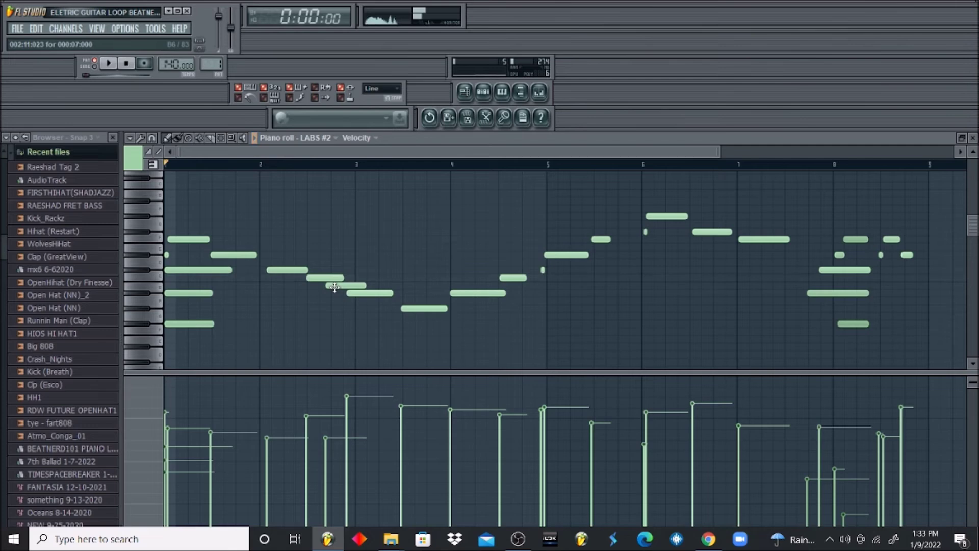
right_click(335, 287)
left_click_drag(284, 270, 423, 308)
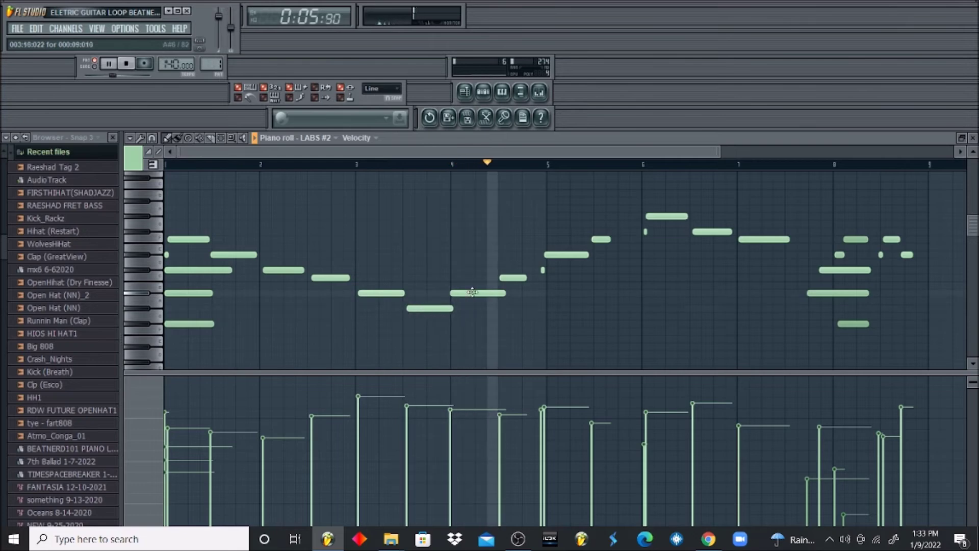
left_click_drag(568, 256, 610, 240)
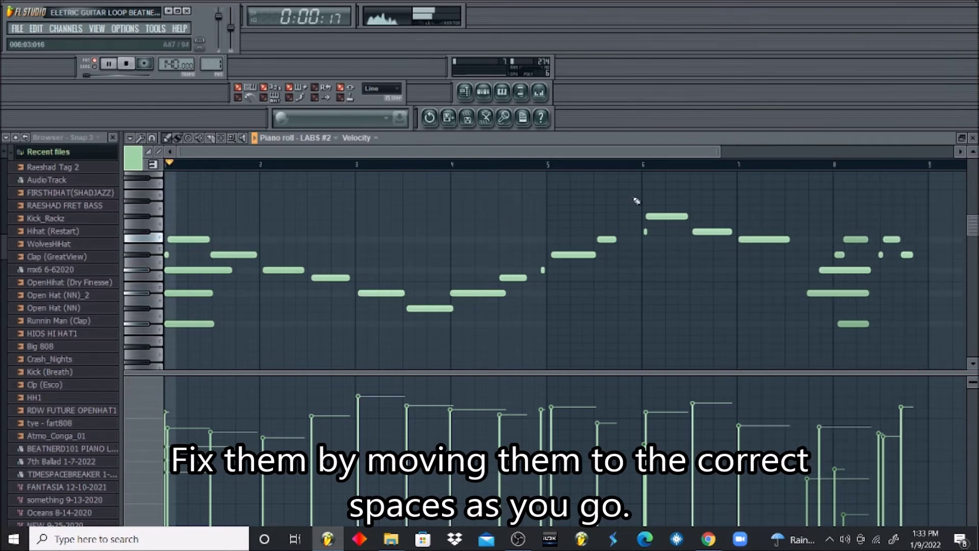
left_click_drag(234, 254, 281, 269)
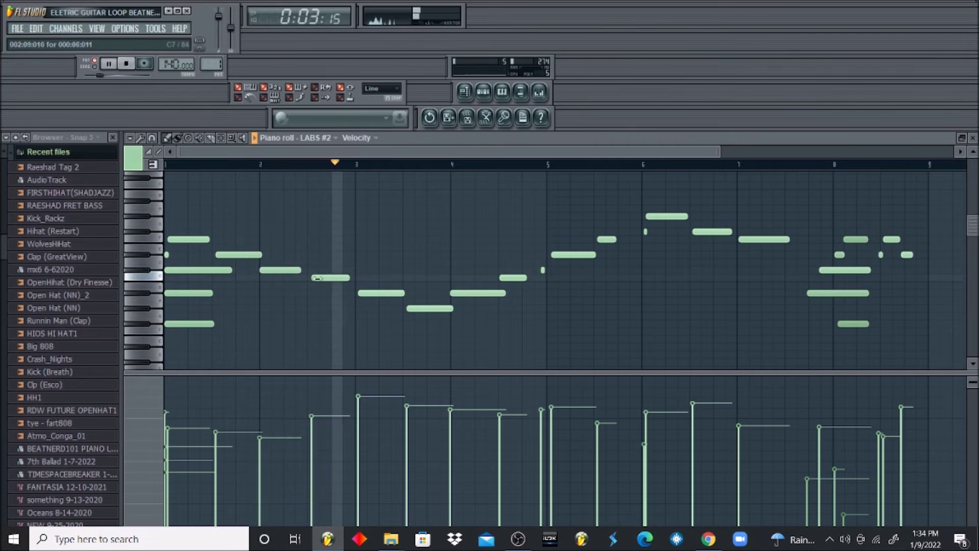
Lower the LABS #2 channel volume and nudge the long note at the start of bar 5 slightly earlier
left_click(487, 102)
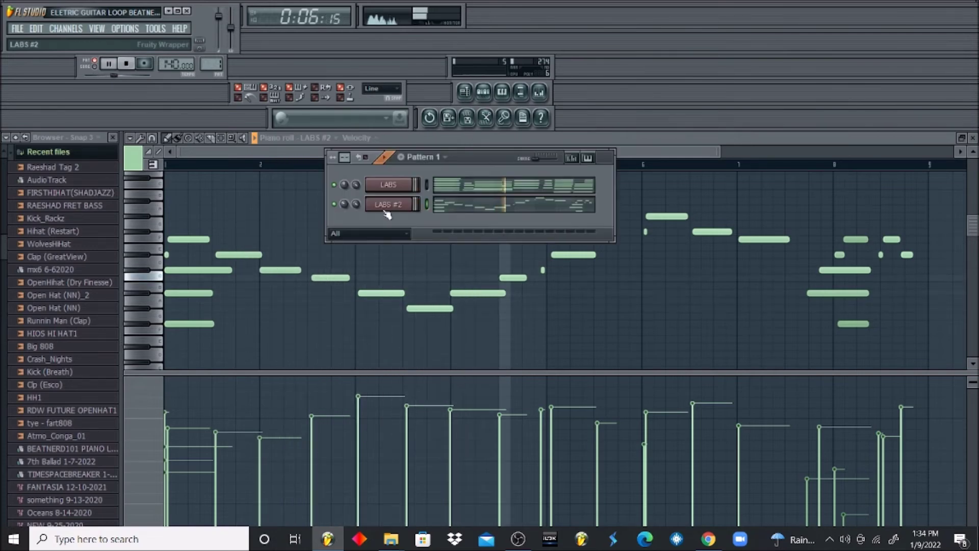
left_click_drag(356, 204, 356, 215)
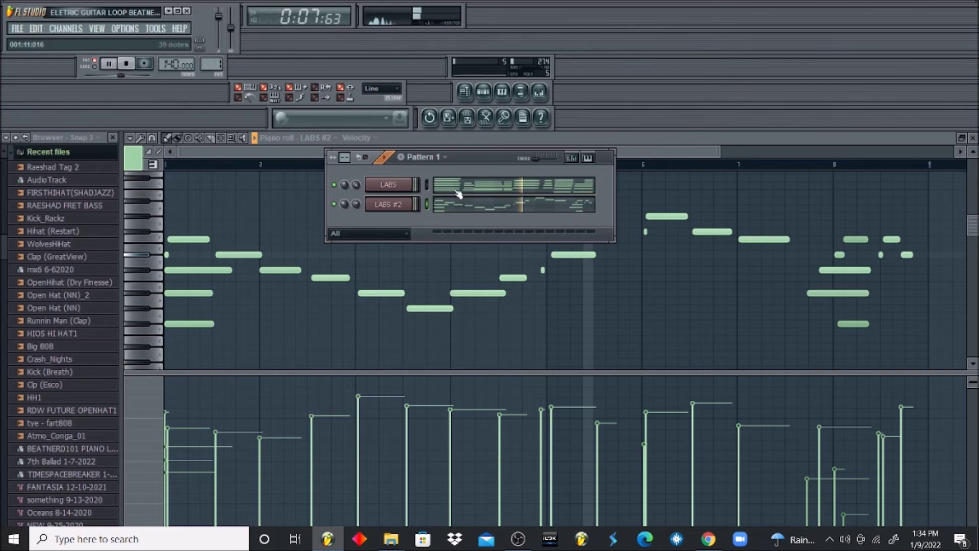
left_click(455, 304)
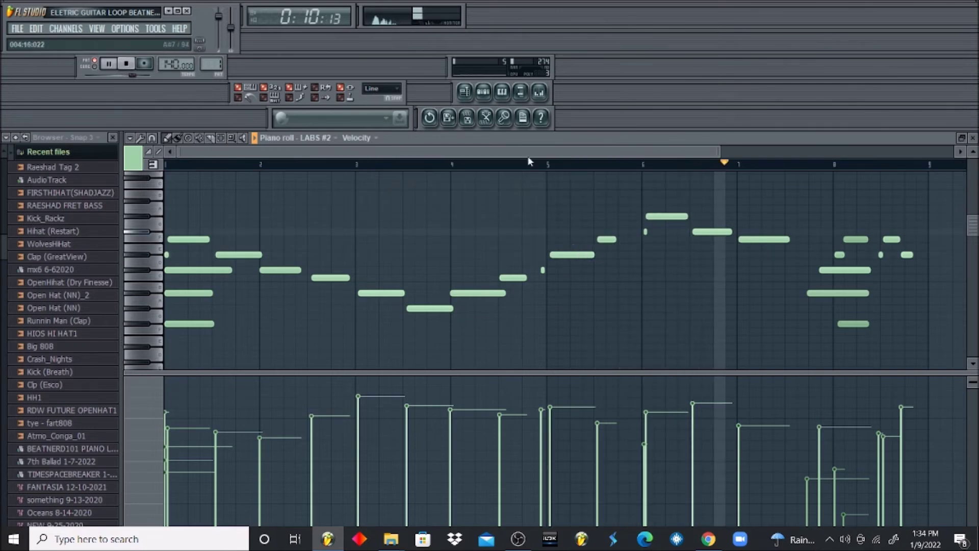
Stop playback and examine the LABS chord notes across all eight bars alongside the Pattern 1 clip in the playlist
left_click(483, 91)
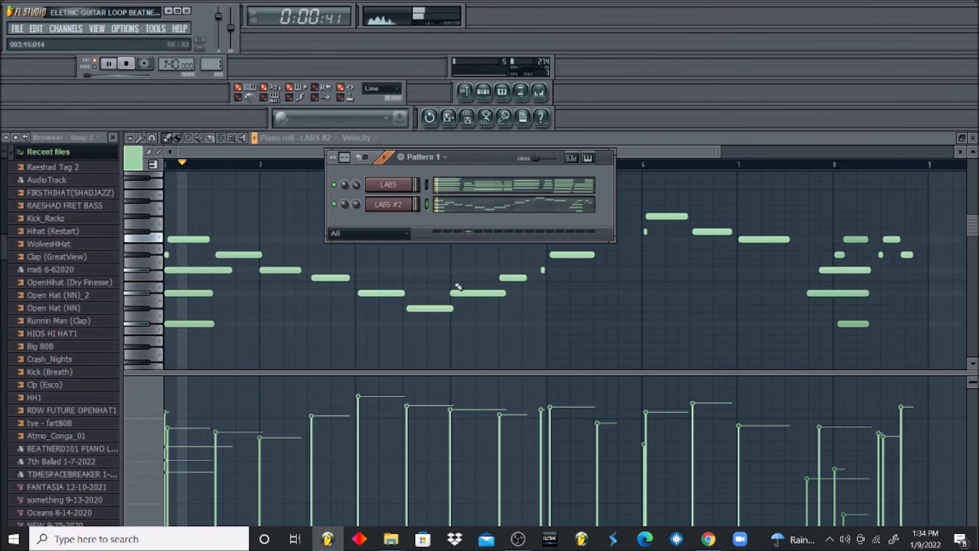
left_click(438, 188)
key("space")
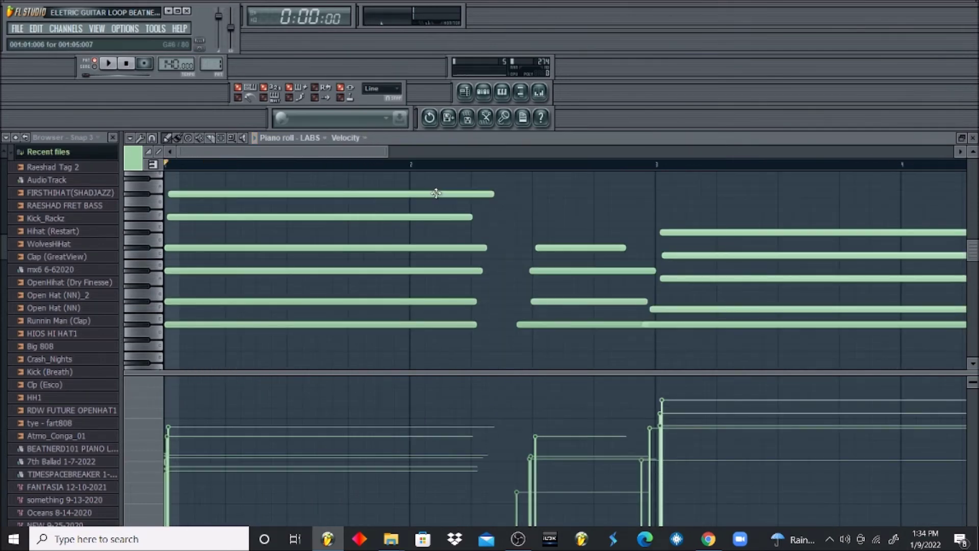
scroll(239, 204, "down", 3)
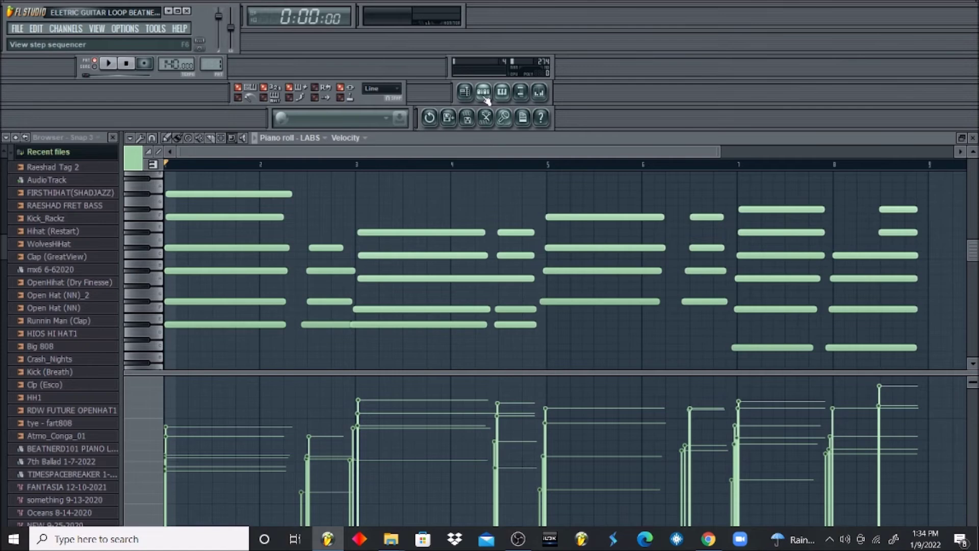
left_click(465, 92)
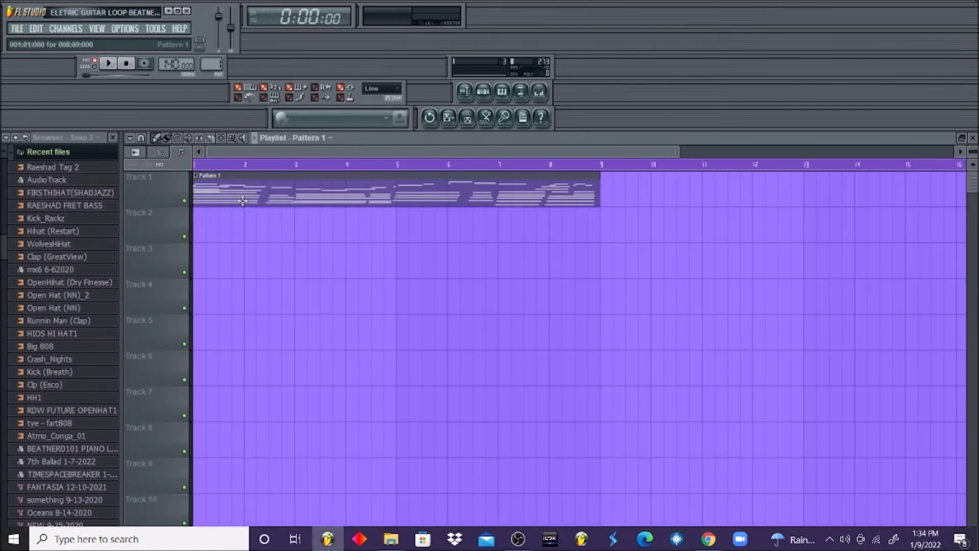
left_click(482, 91)
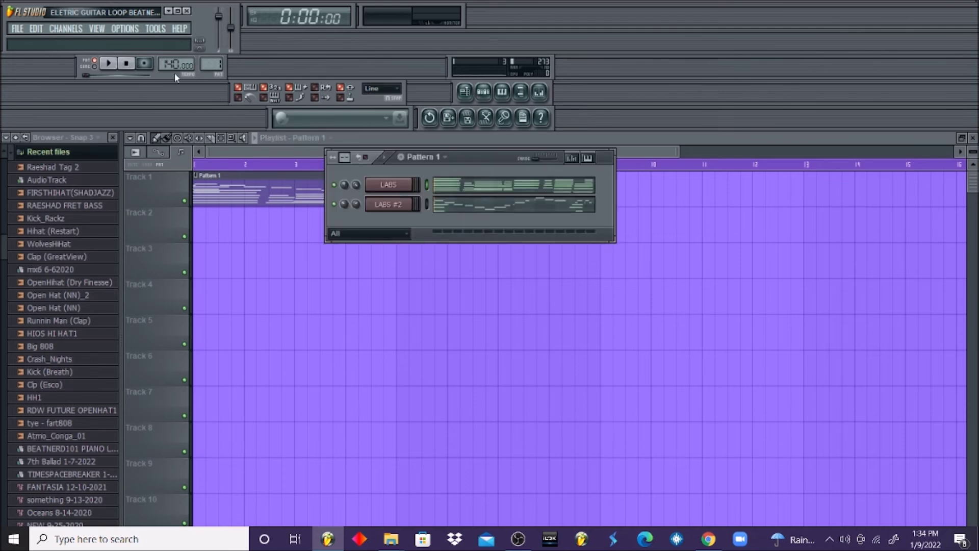
left_click(442, 185)
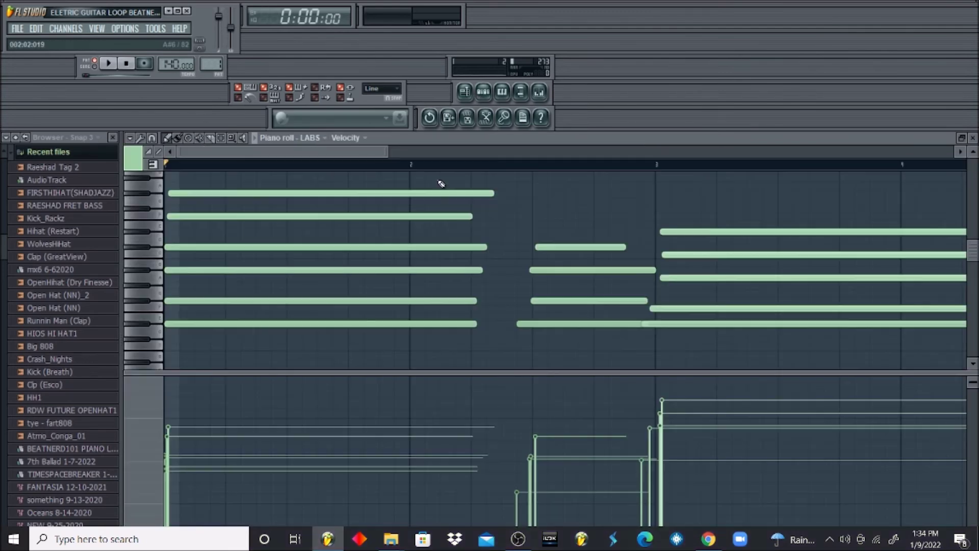
right_click(235, 141)
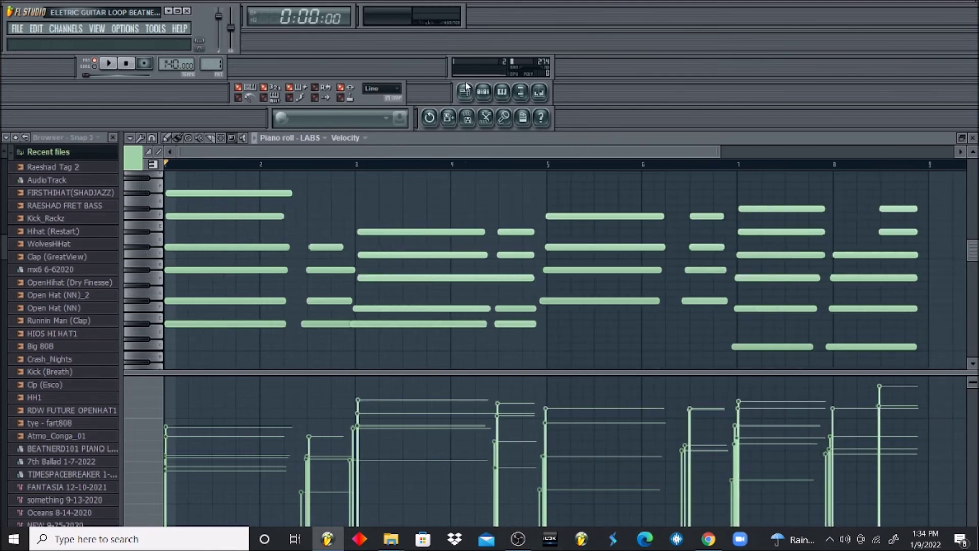
Split Pattern 1 by channel into separate playlist clips and play the arrangement in song mode
left_click(470, 92)
left_click(211, 64)
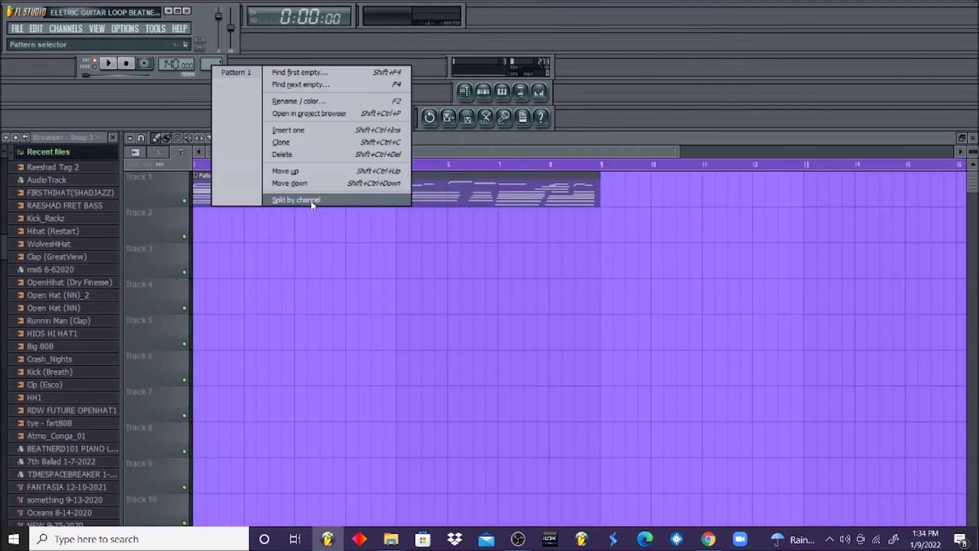
left_click(267, 202)
left_click(108, 63)
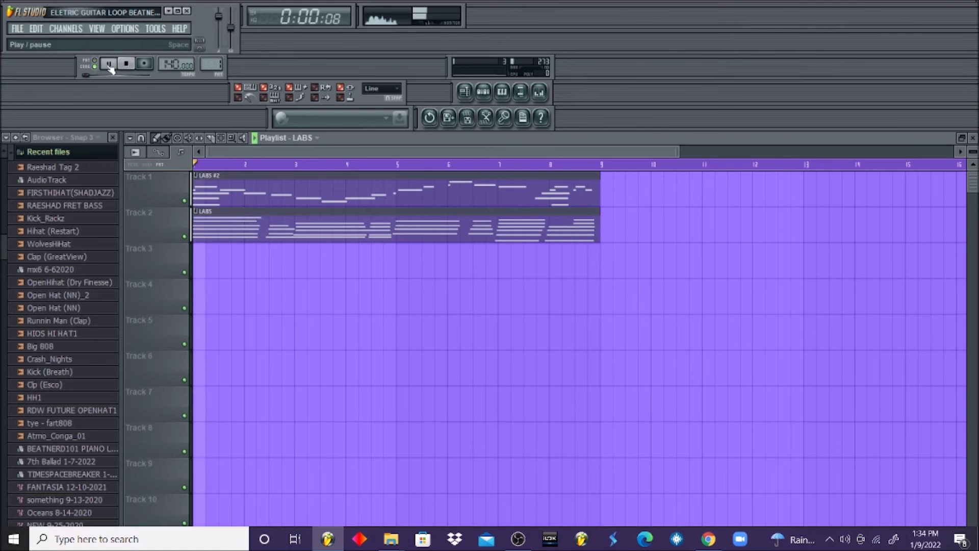
Open the LABS #2 clip's notes and nudge both long bar 5 notes, bar 6's short opening note and its last long note slightly earlier
double_click(471, 187)
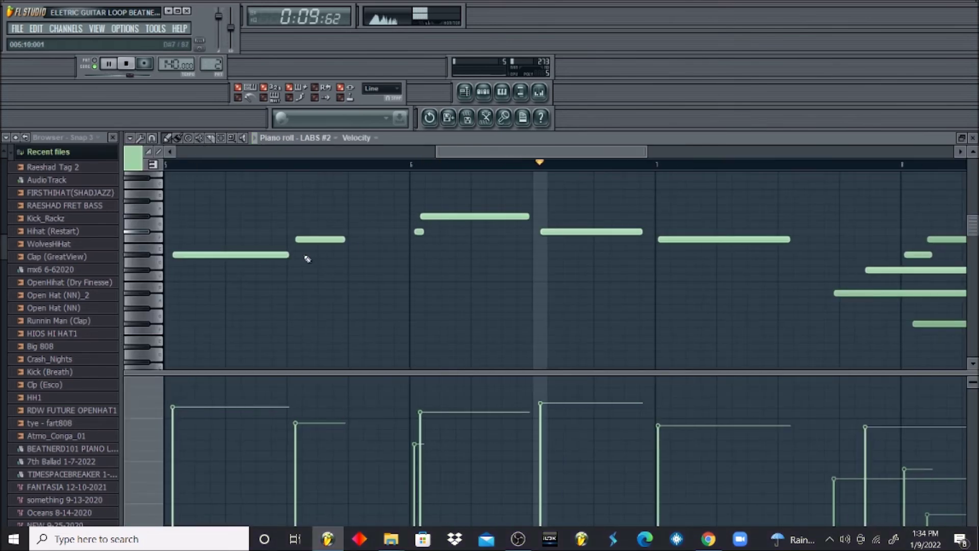
left_click_drag(309, 240, 306, 240)
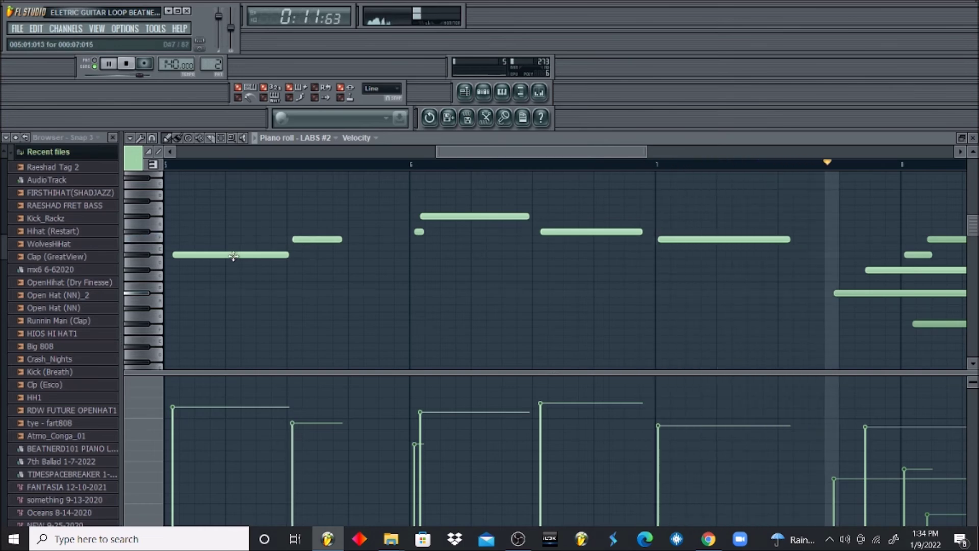
left_click_drag(233, 256, 229, 256)
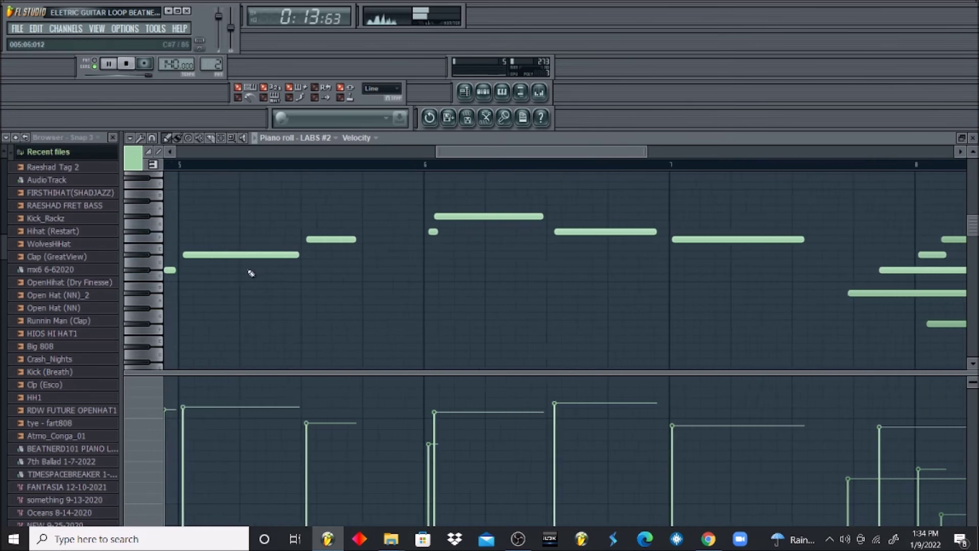
left_click_drag(259, 256, 256, 256)
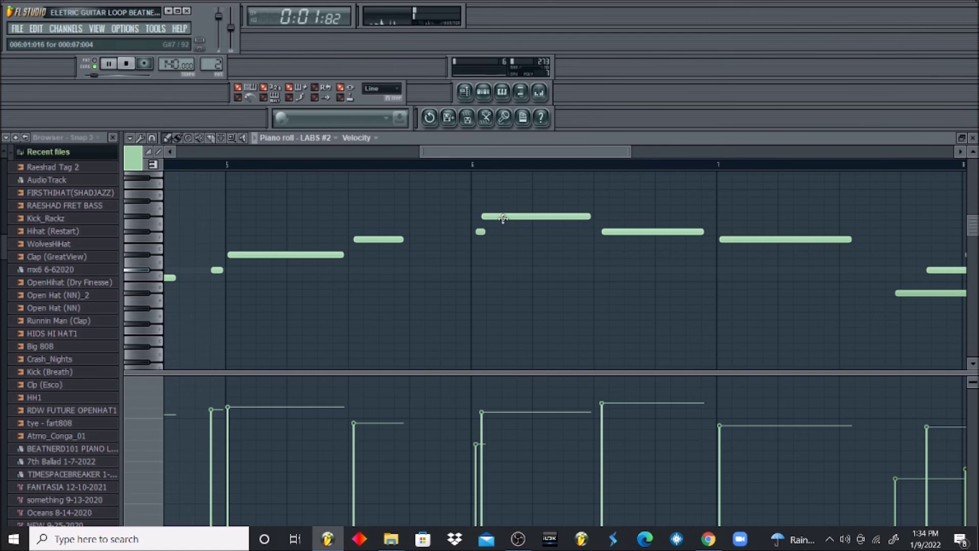
left_click_drag(480, 230, 479, 231)
left_click_drag(613, 229, 608, 230)
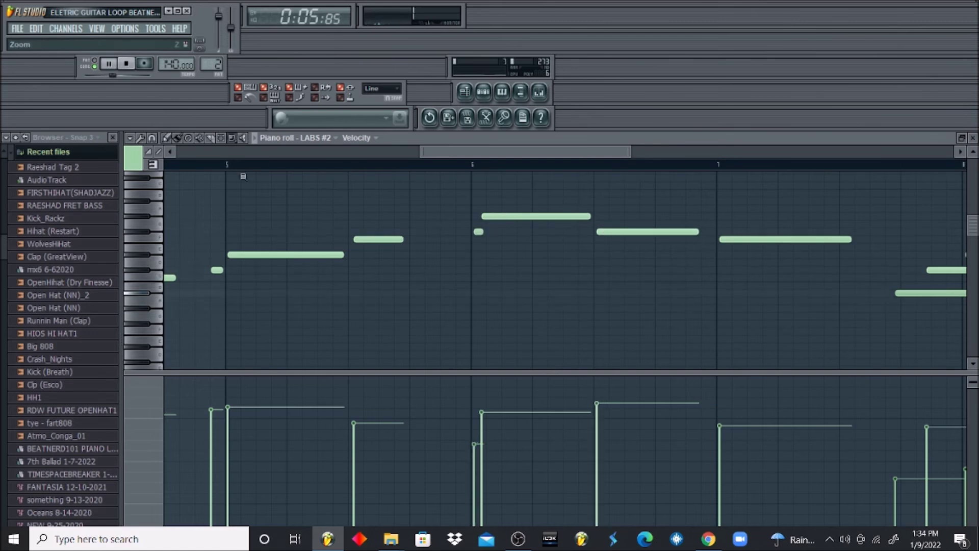
Shift the two LABS #2 notes in bar 4 slightly later, and return to the playlist with playback stopped
left_click(232, 138)
left_click(167, 138)
left_click_drag(517, 278, 481, 293)
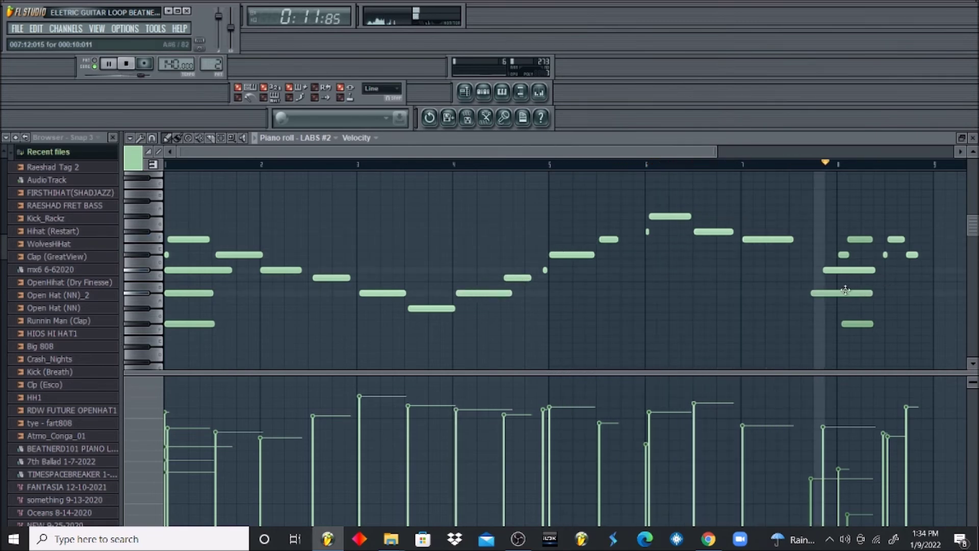
left_click(465, 92)
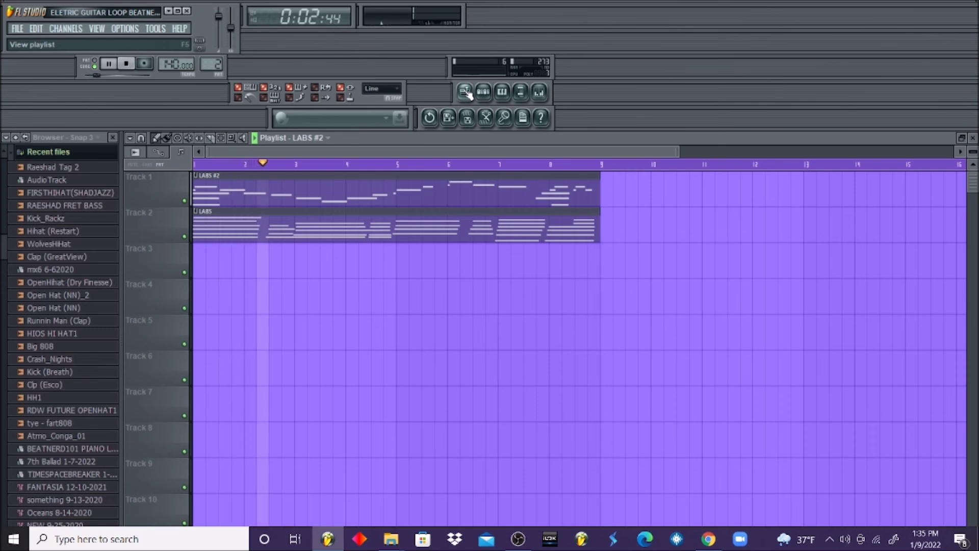
key("space")
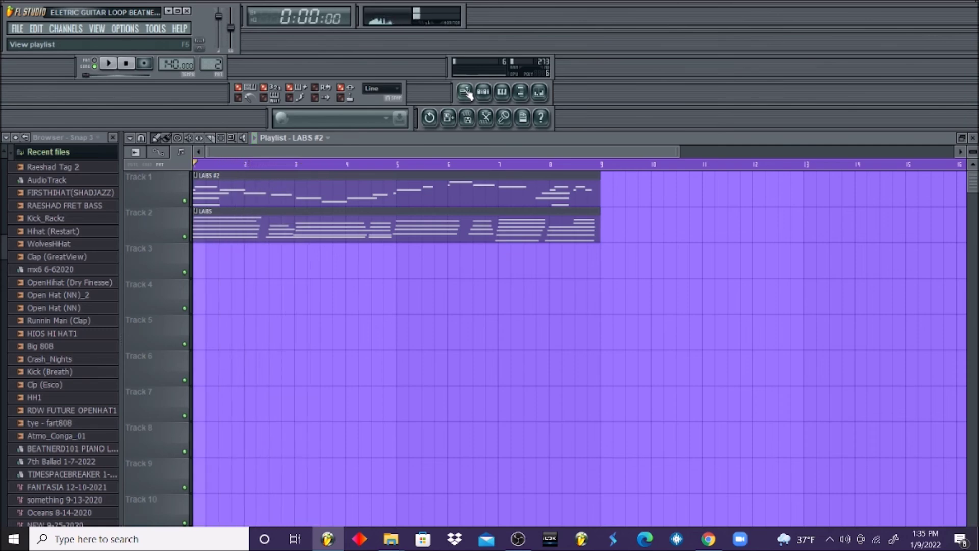